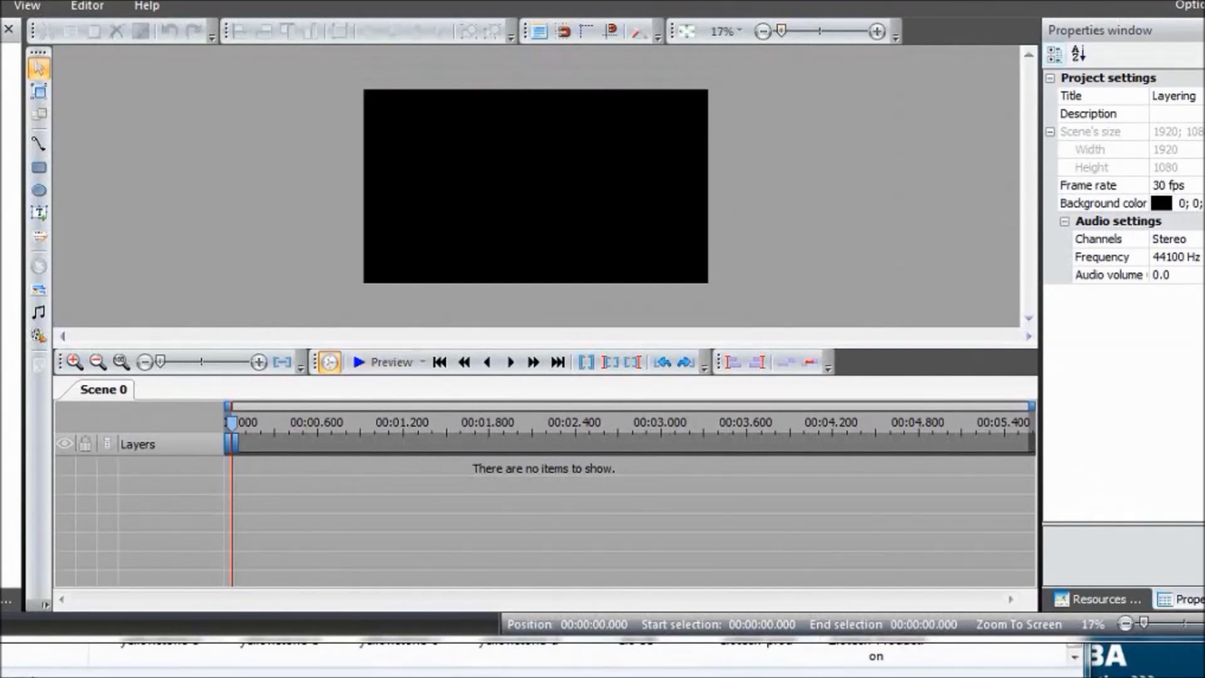
Step: Add the rustic-multi-screen room video to the scene as Video1 with default timing
left_click(31, 334)
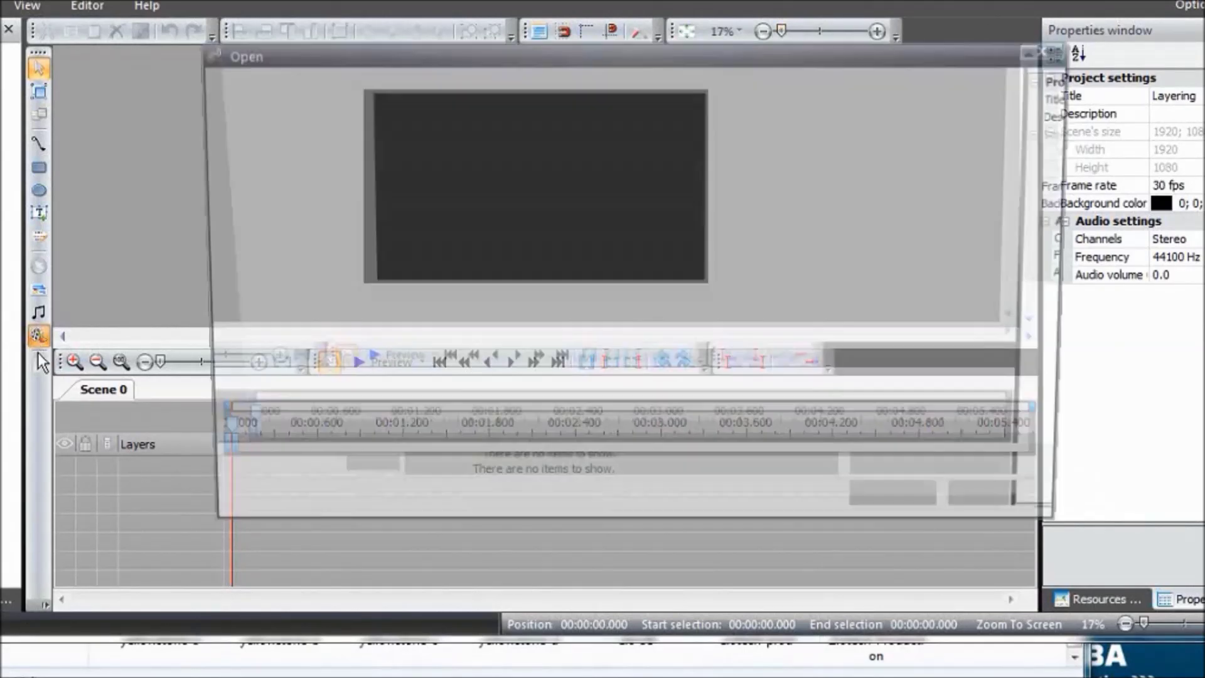
left_click_drag(1071, 279, 1067, 382)
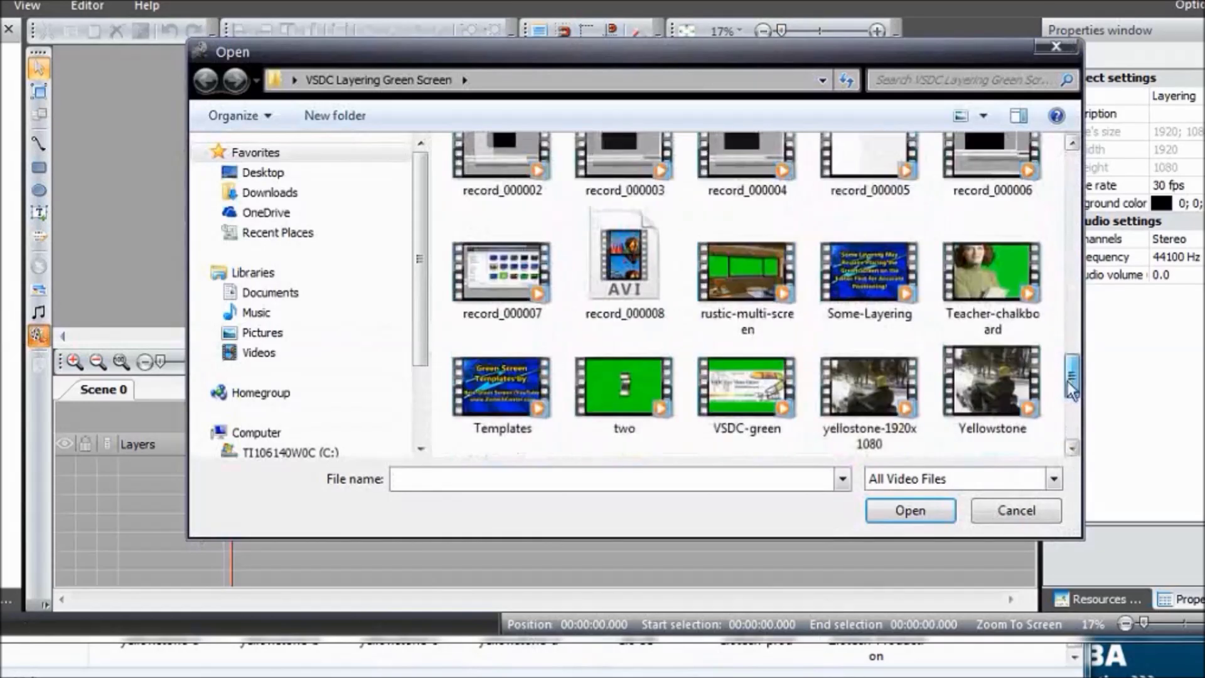
left_click(755, 274)
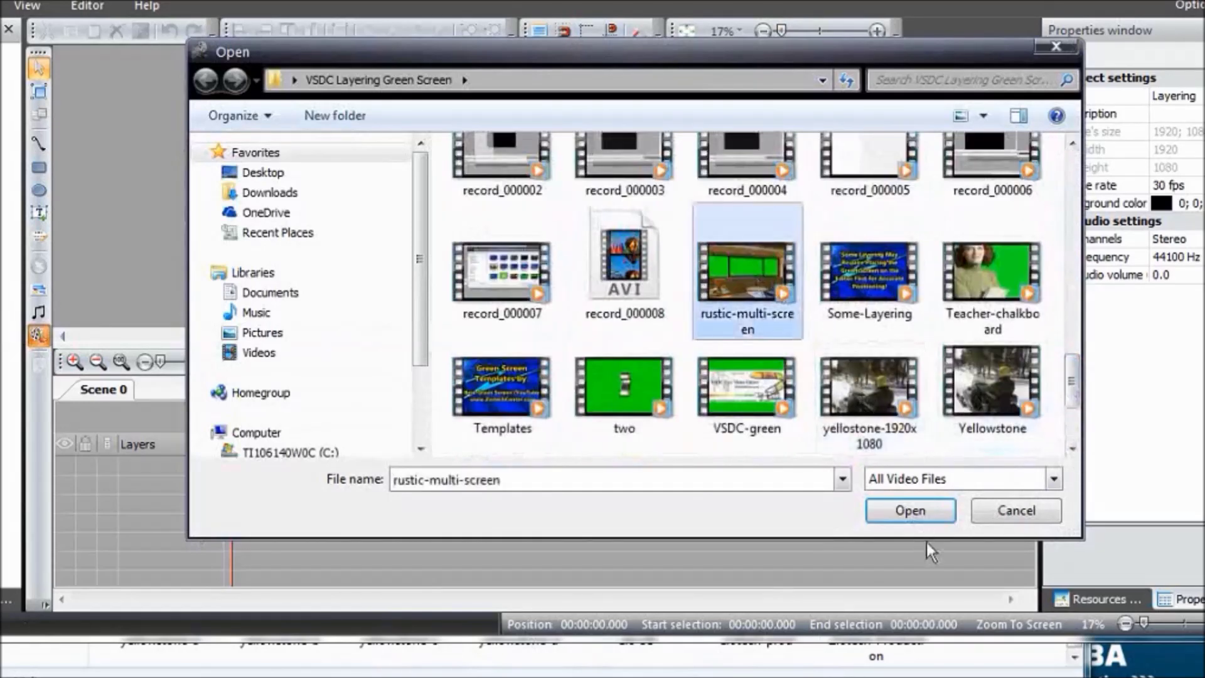
left_click(918, 511)
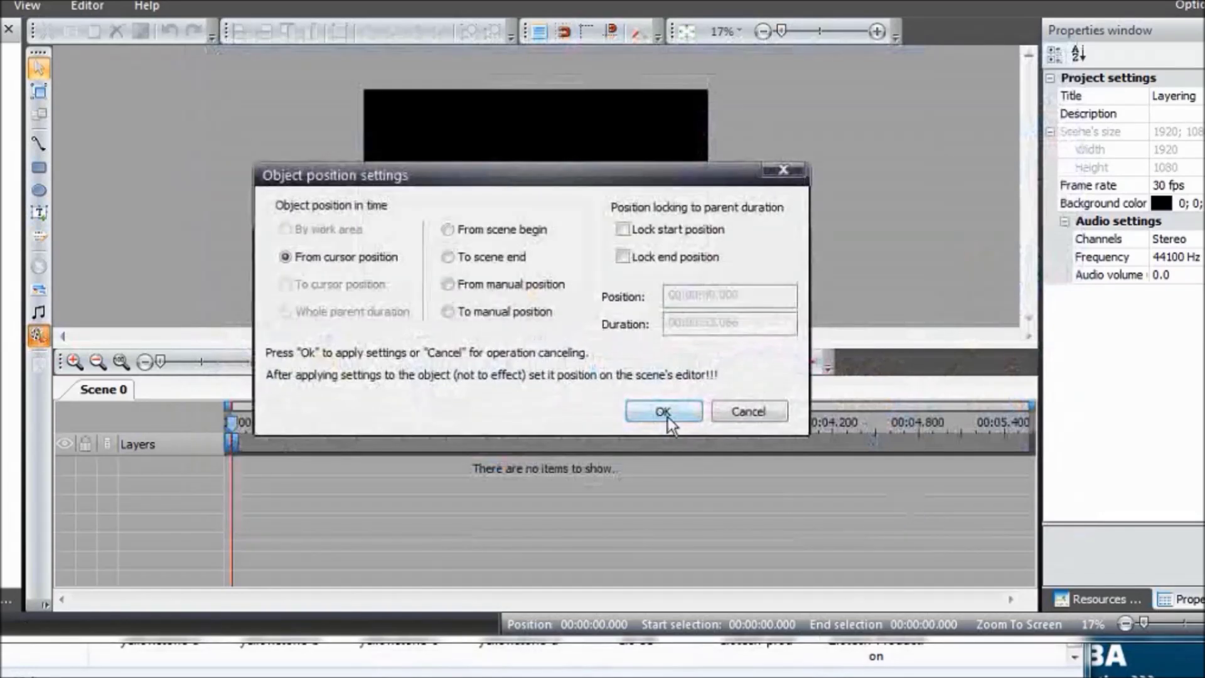
left_click(663, 412)
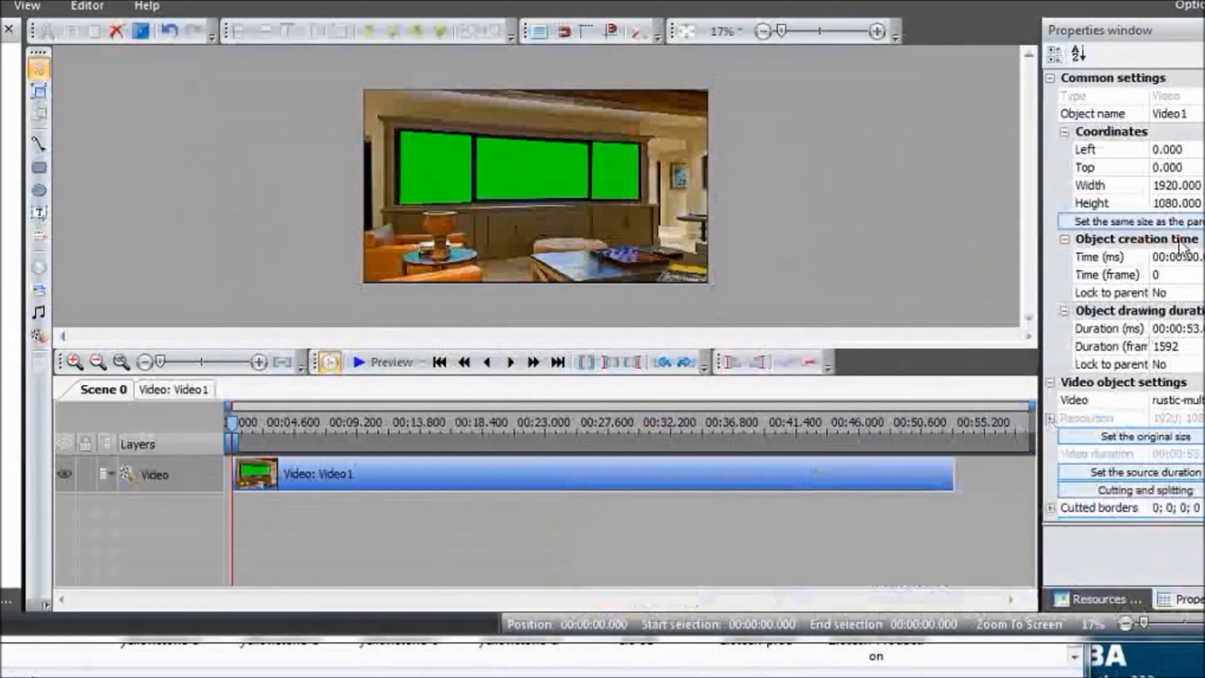
Step: Fit the room video to the scene, then add romo_0005_New from BG-Scenes at a manual position
left_click(1179, 223)
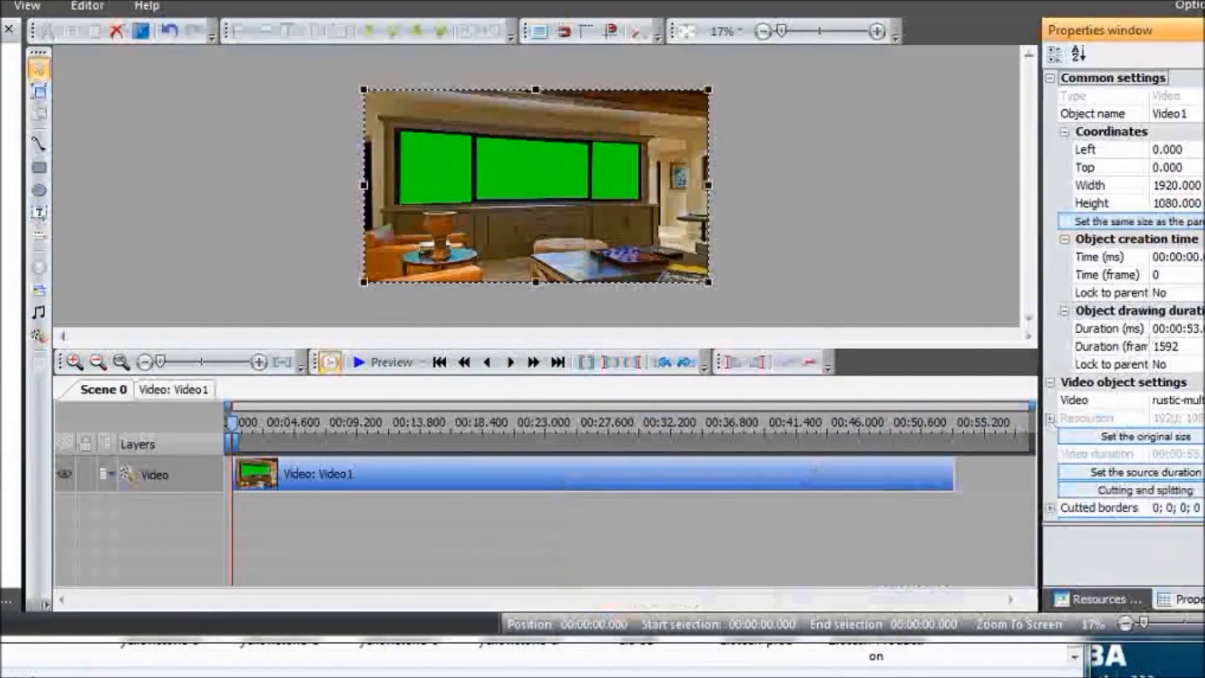
left_click(39, 336)
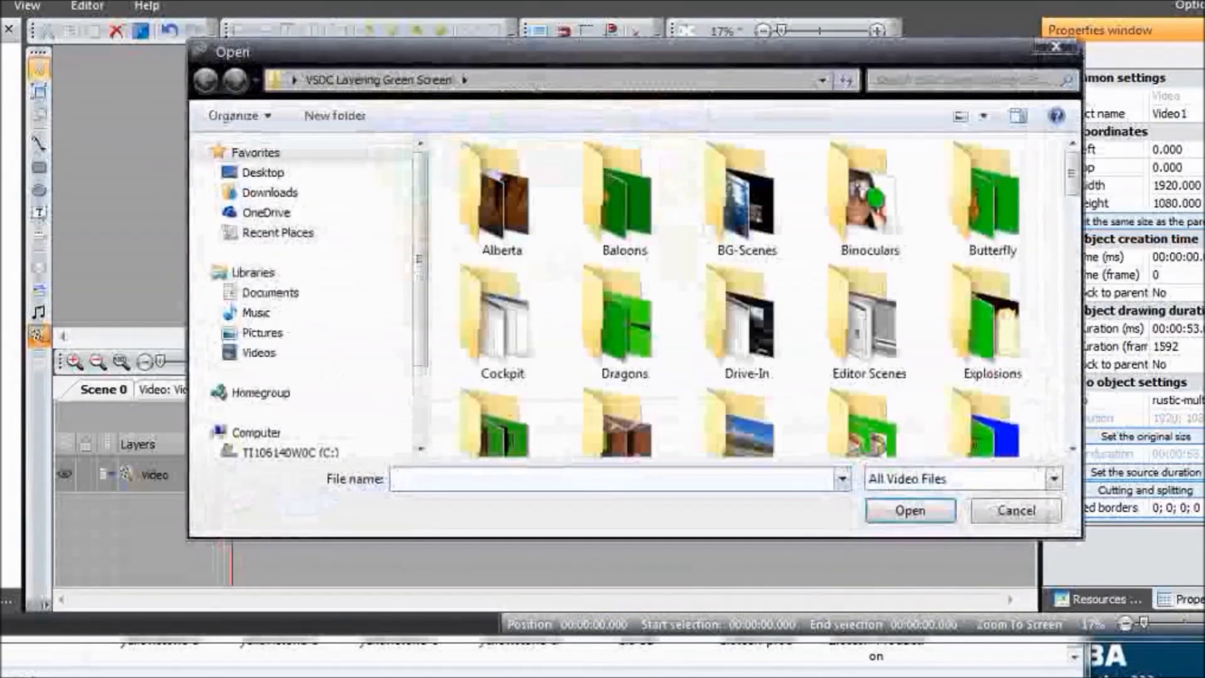
left_click_drag(1077, 189, 1078, 190)
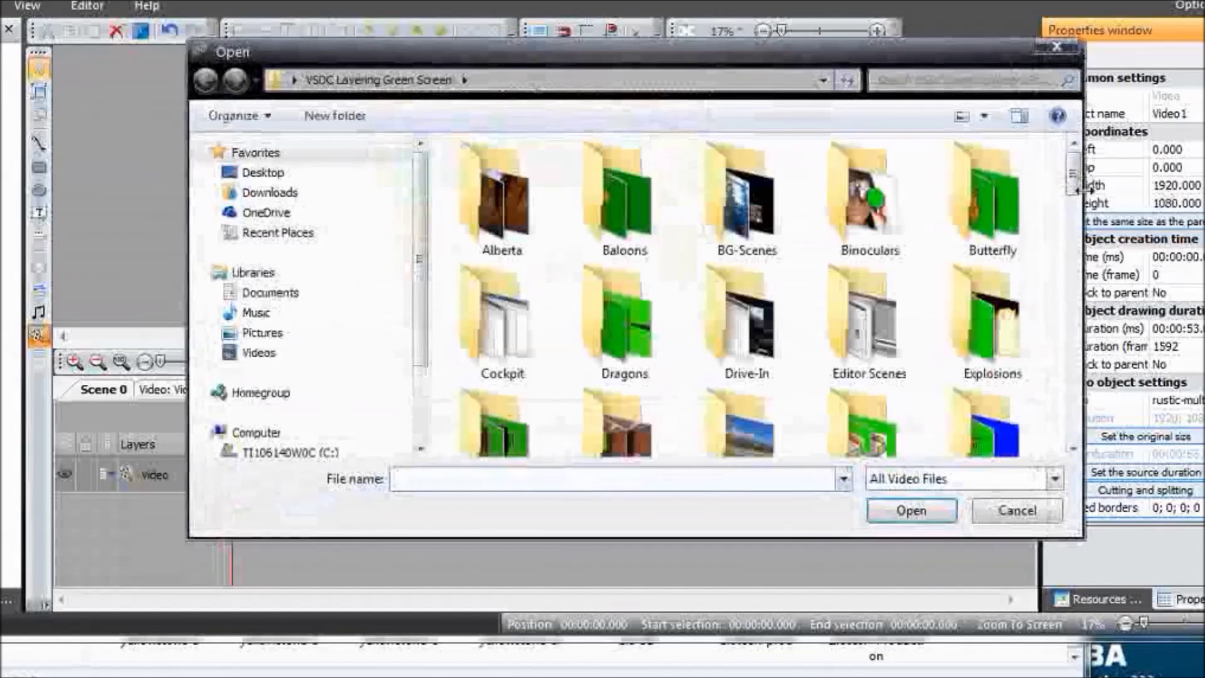
scroll(1054, 247, "down", 5)
scroll(1054, 247, "up", 5)
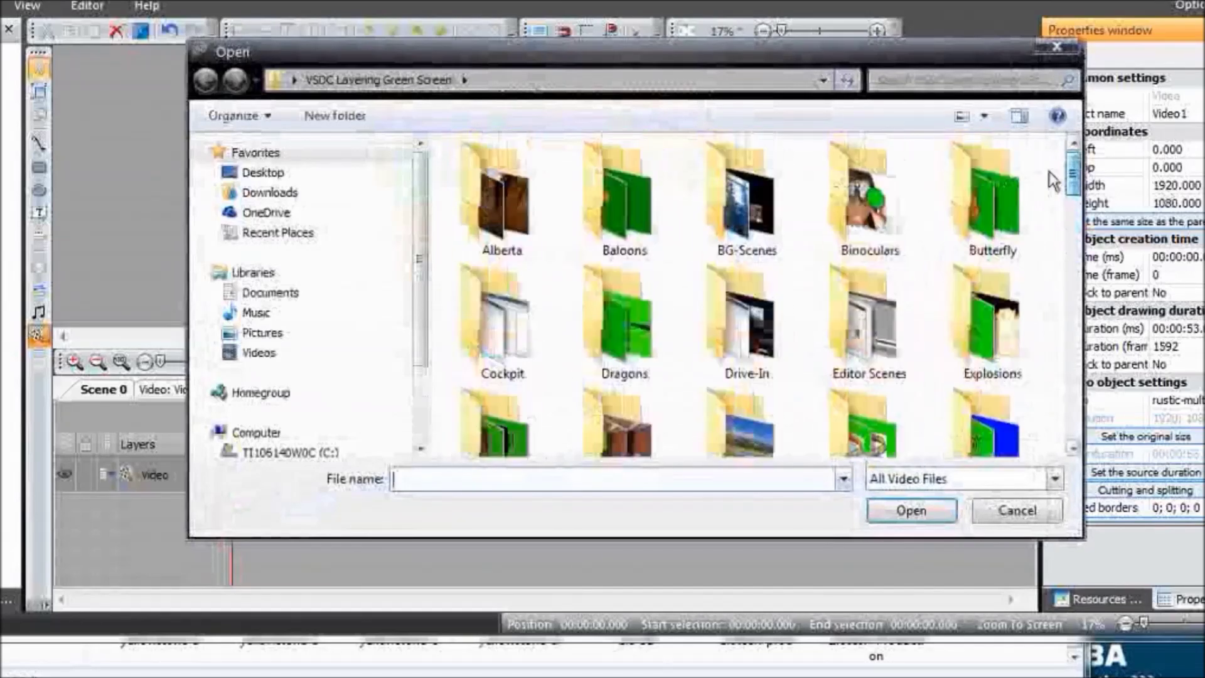
double_click(731, 207)
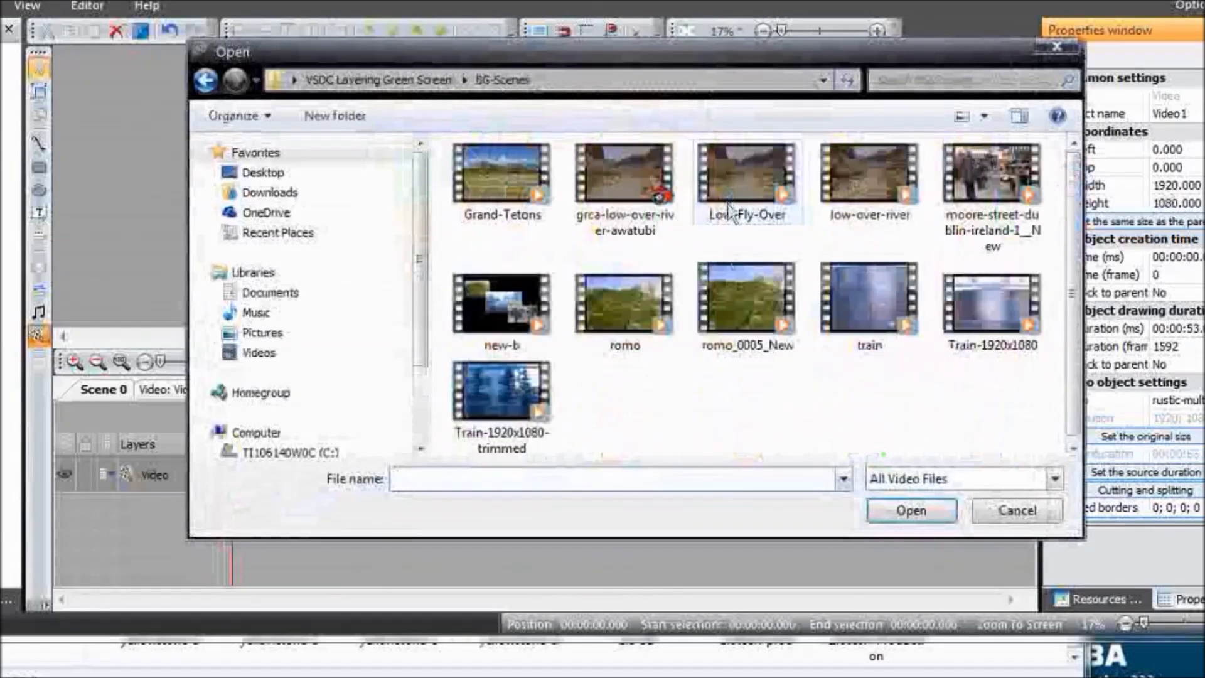
left_click(767, 355)
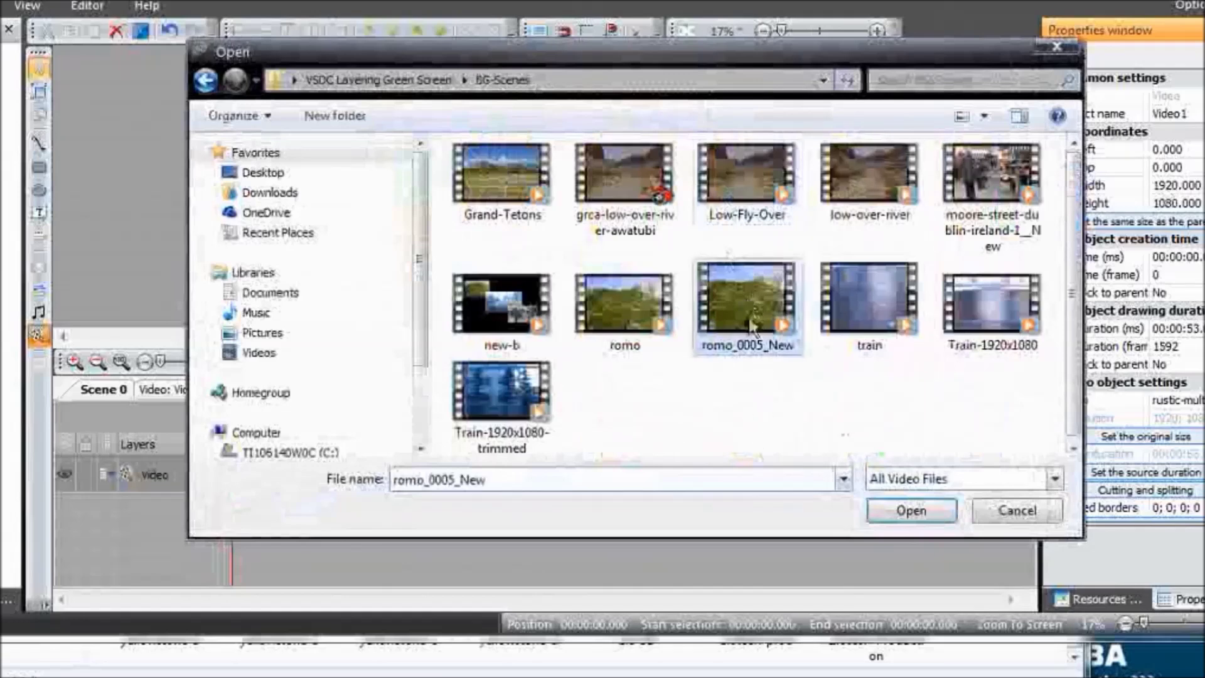
left_click(907, 511)
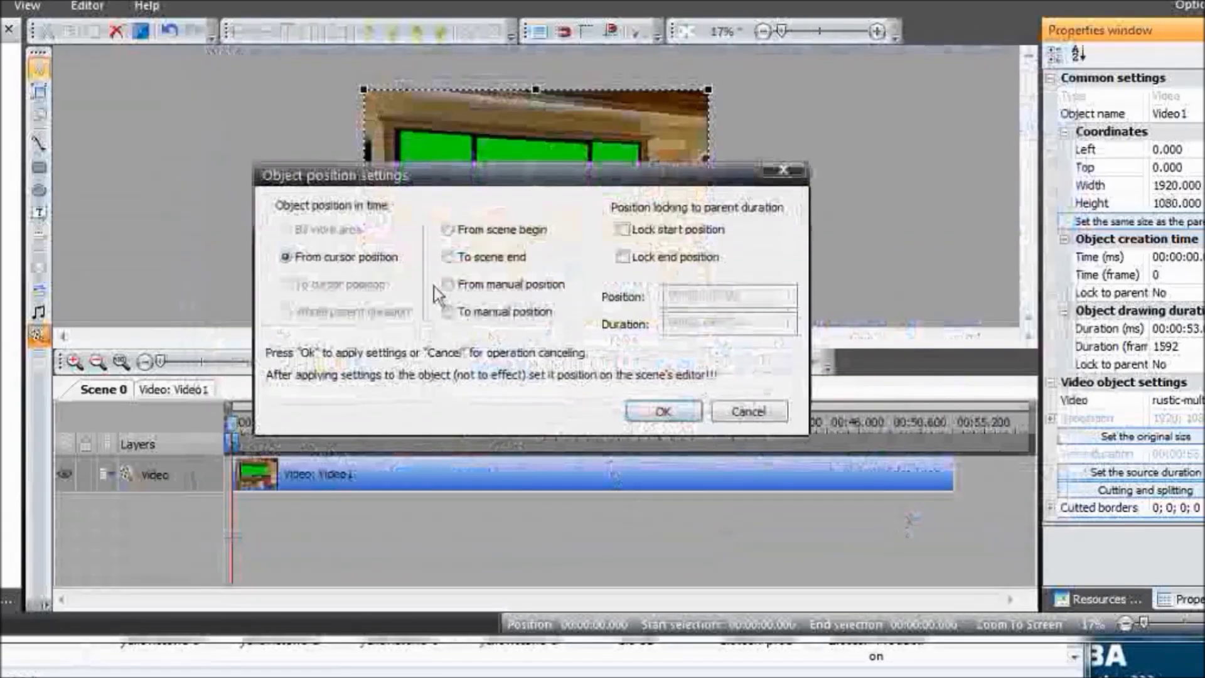
left_click(447, 284)
left_click(643, 411)
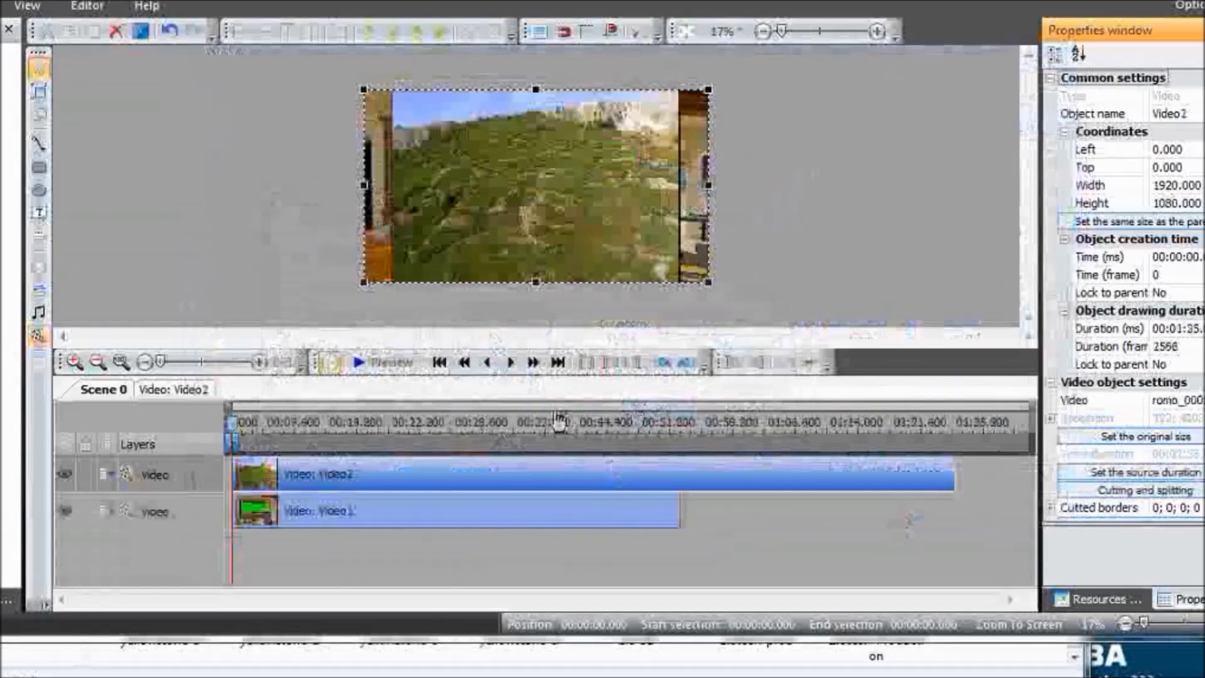
left_click(511, 362)
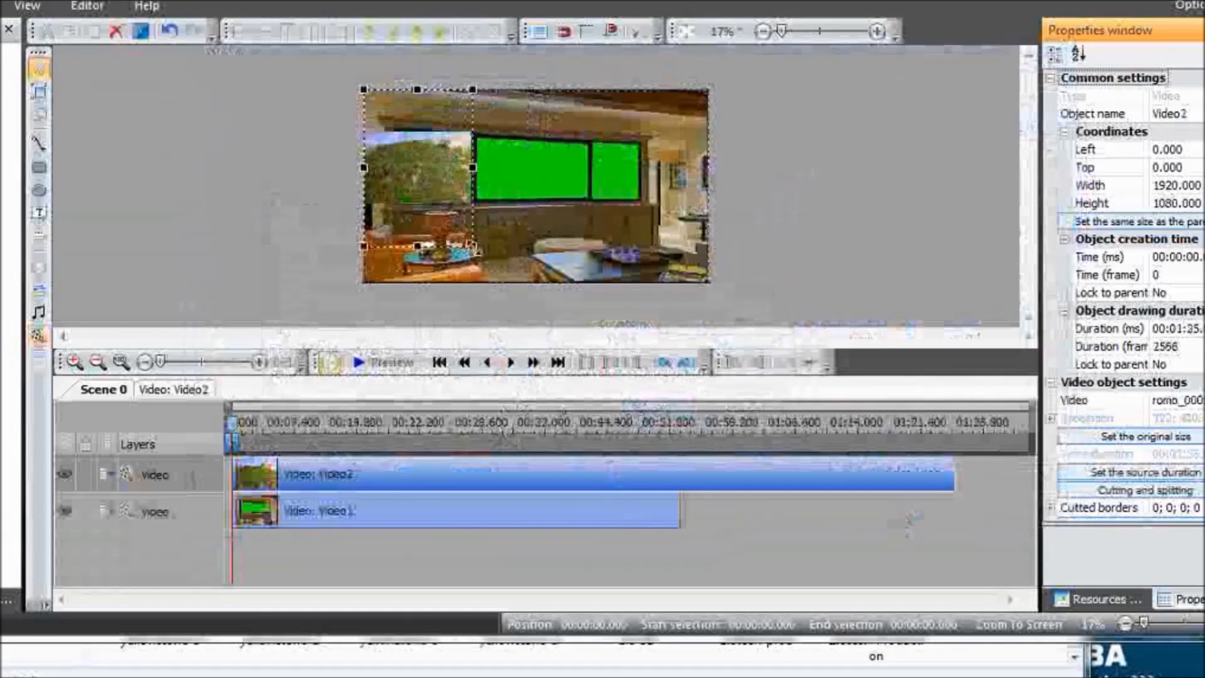
Step: Resize Video2 to 711×829 at Left -82, Top 12 over the left green window
left_click_drag(473, 248, 476, 254)
left_click_drag(360, 81, 349, 81)
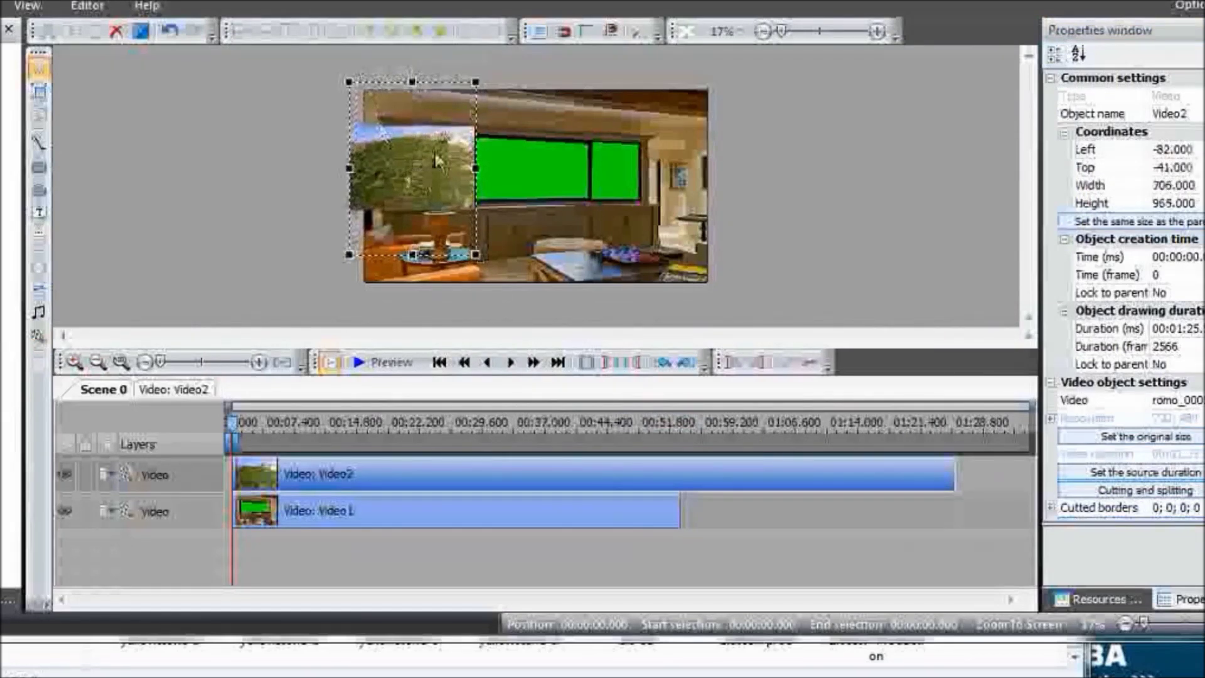
left_click_drag(476, 81, 475, 92)
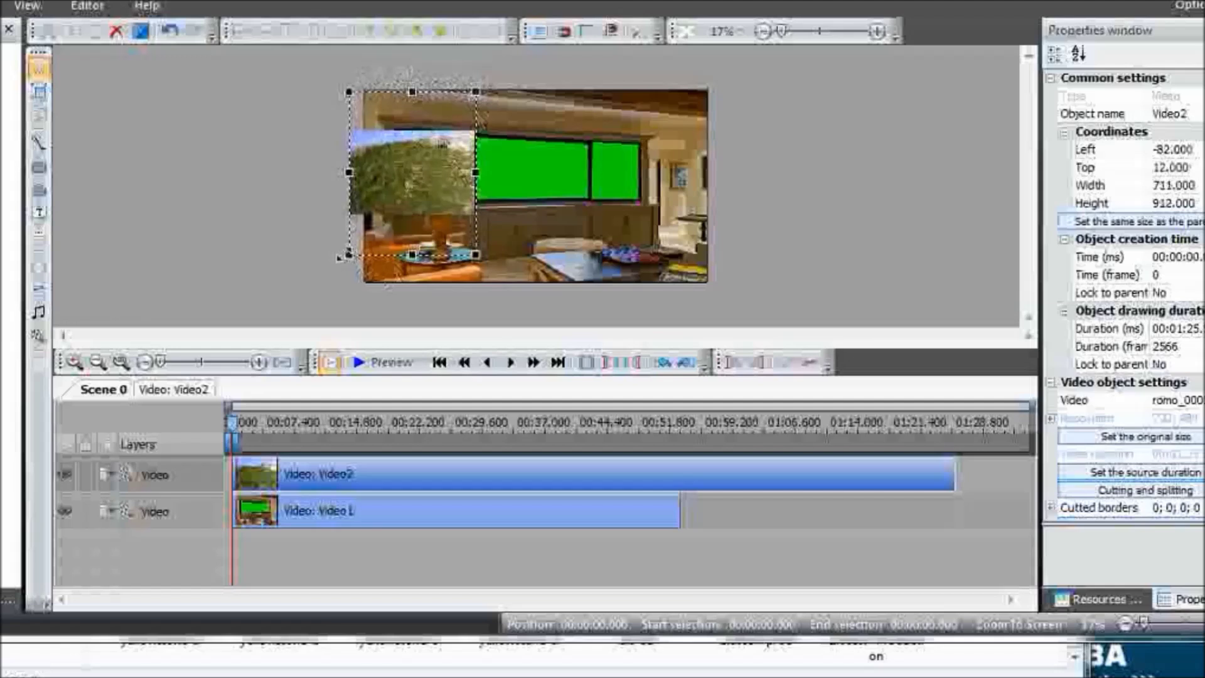
mouse_move(339, 258)
left_mouse_down()
mouse_move(349, 225)
mouse_move(348, 240)
left_mouse_up()
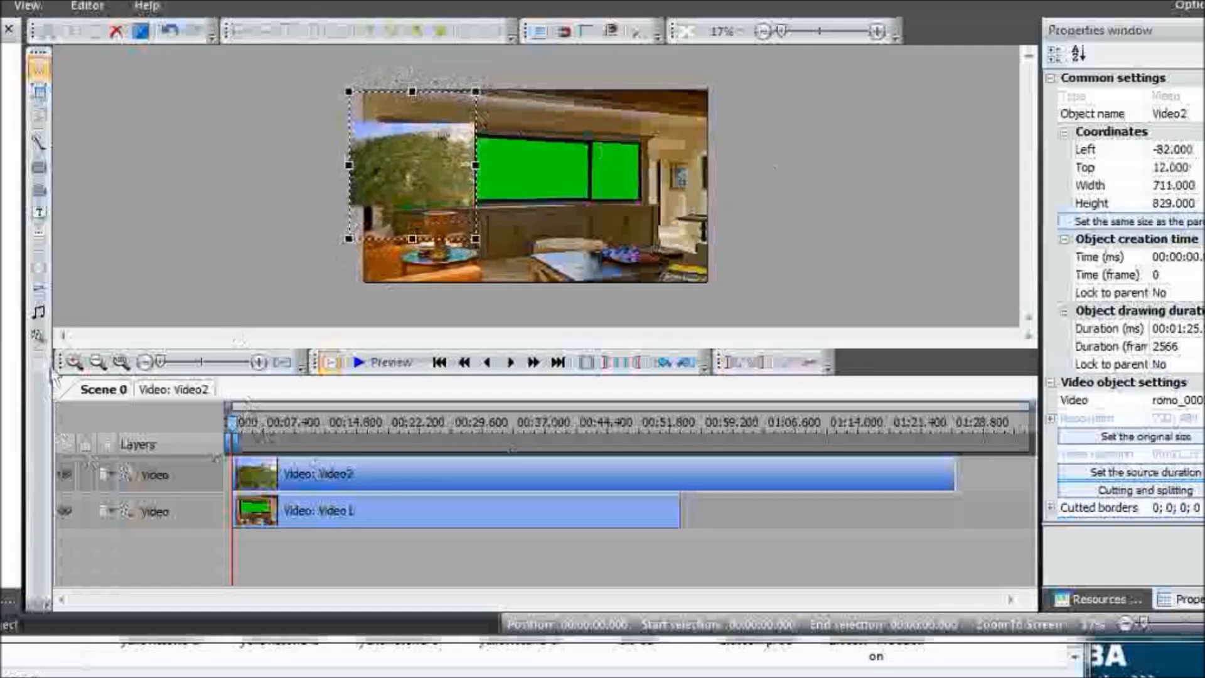
Step: Add moore-street-dublin-ireland-1__New as Video3 at a manual position and begin shrinking it
left_click(38, 336)
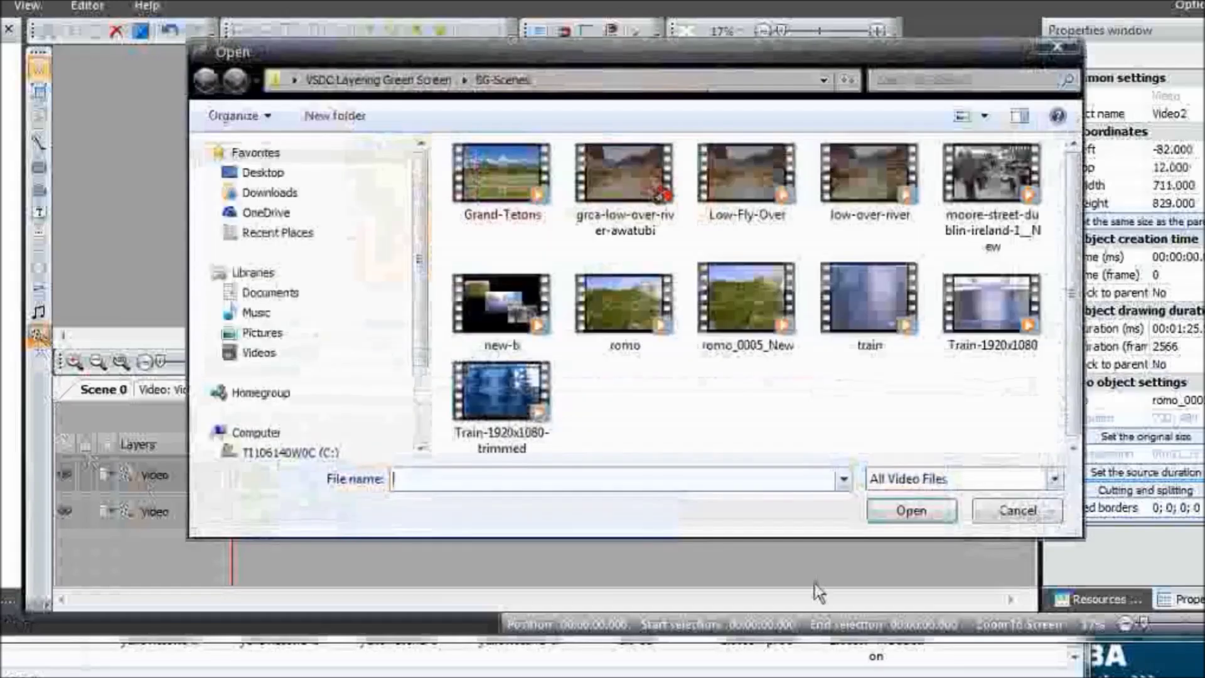
left_click(954, 226)
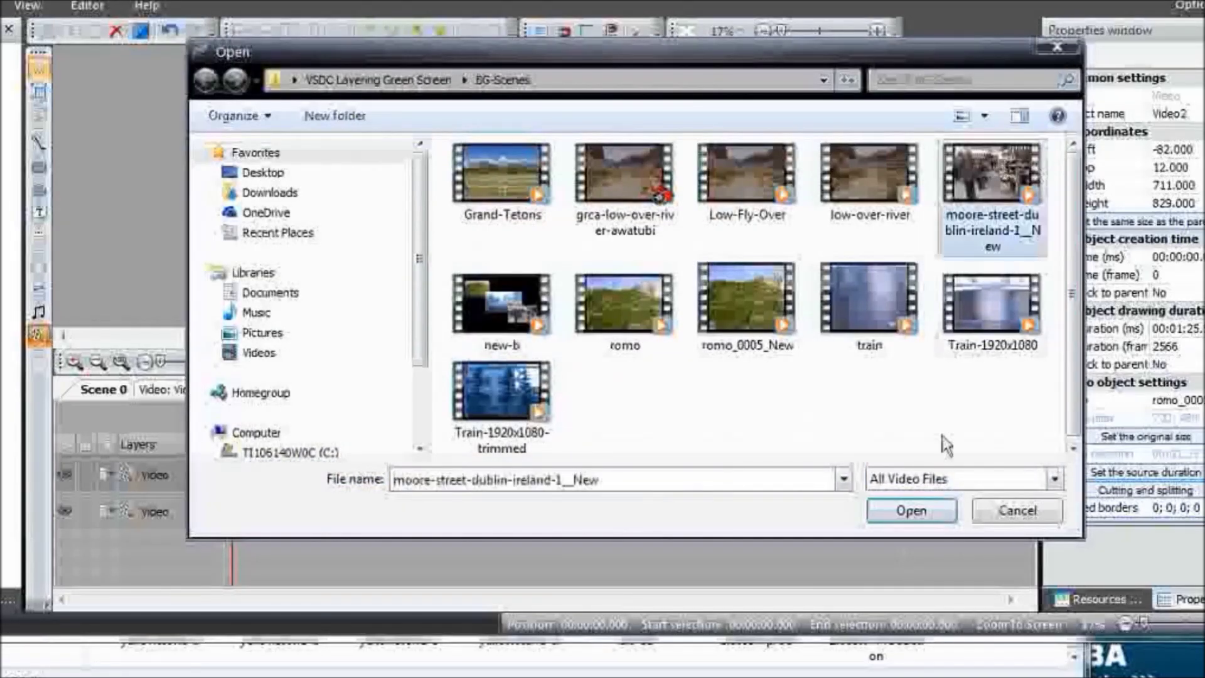
left_click(911, 510)
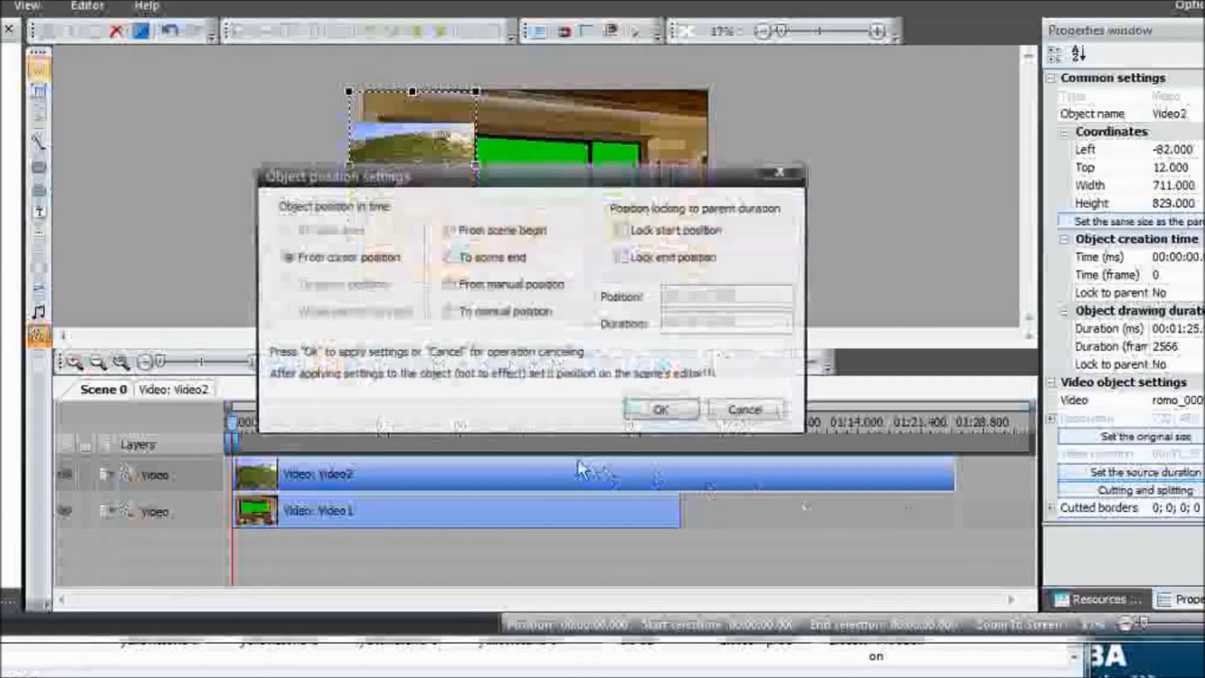
left_click(449, 285)
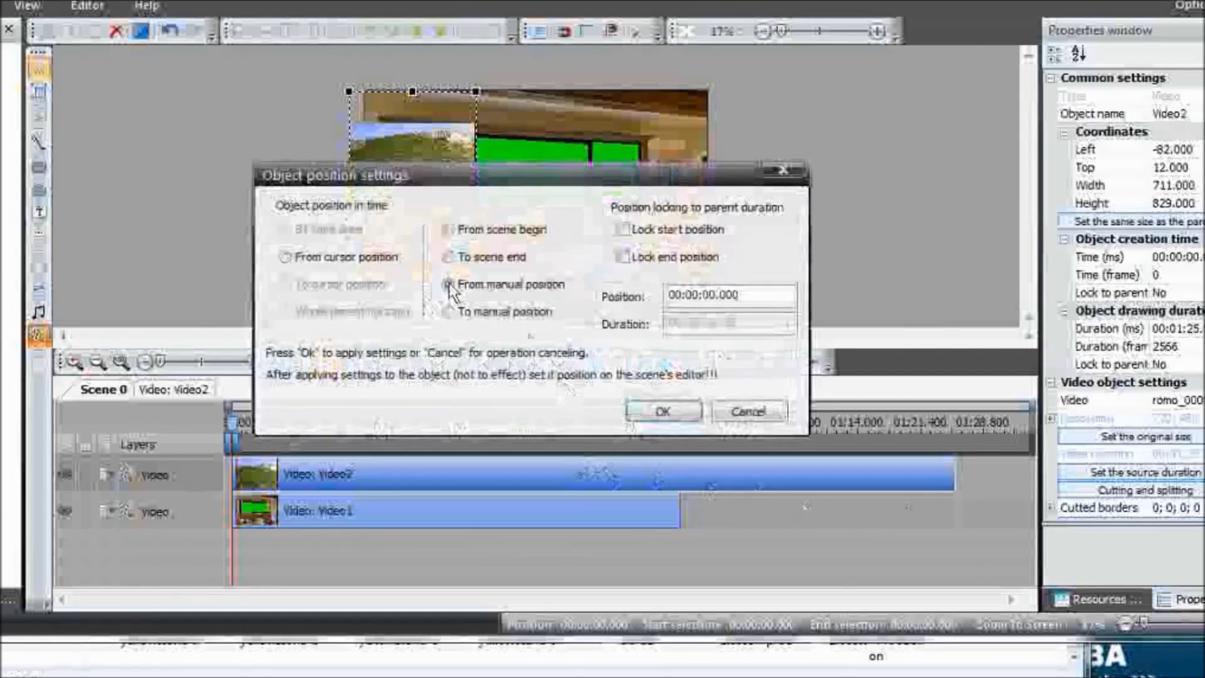
left_click(660, 409)
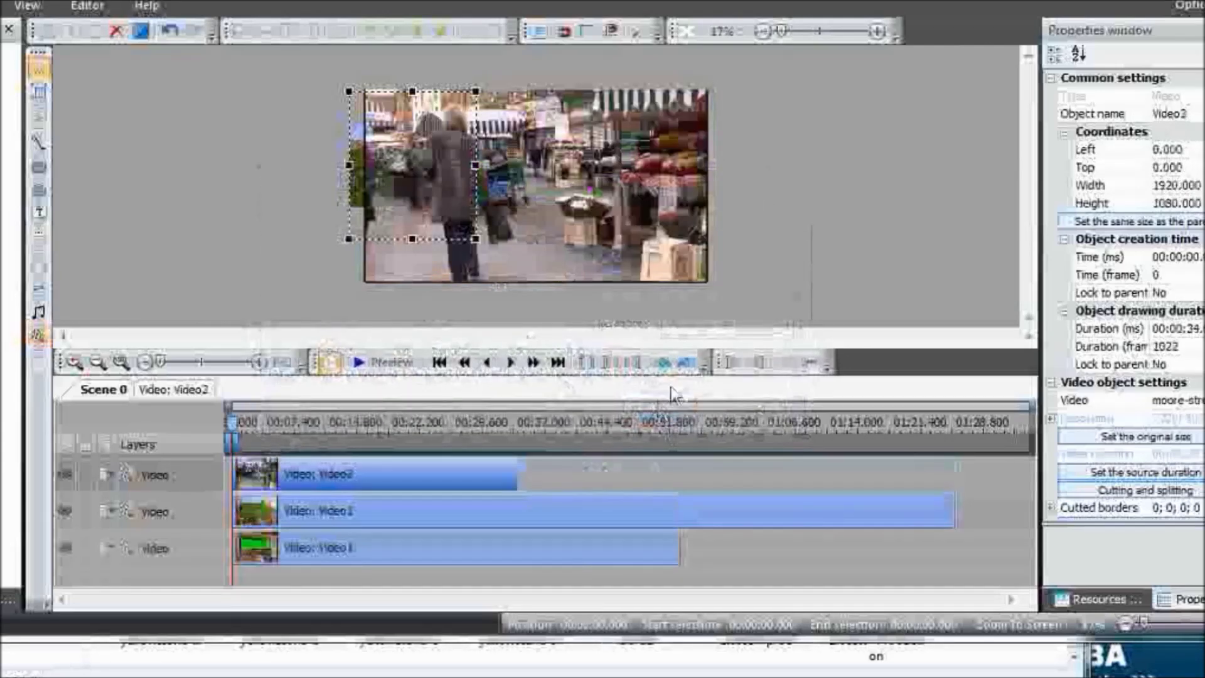
left_click_drag(707, 281, 773, 192)
Step: Resize and move Video3 to 1671×358 at Left 106, Top 271 over the middle window
left_click_drag(627, 146, 623, 166)
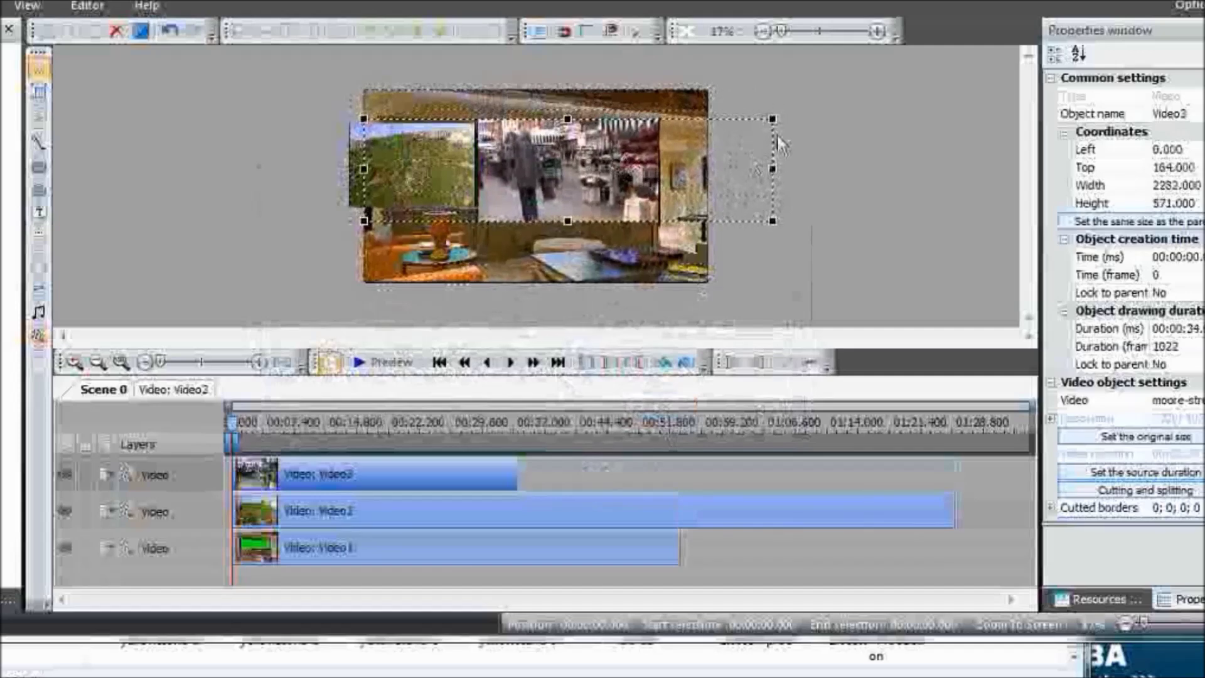
left_click_drag(773, 119, 709, 144)
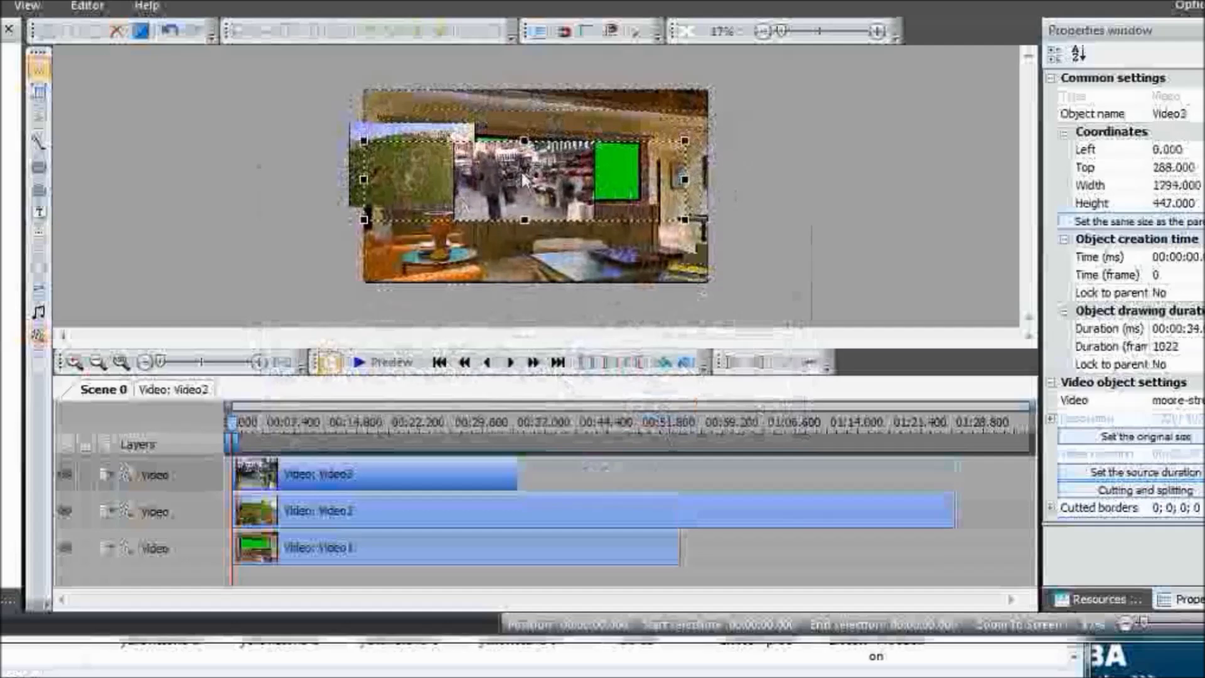
left_click_drag(545, 174, 540, 160)
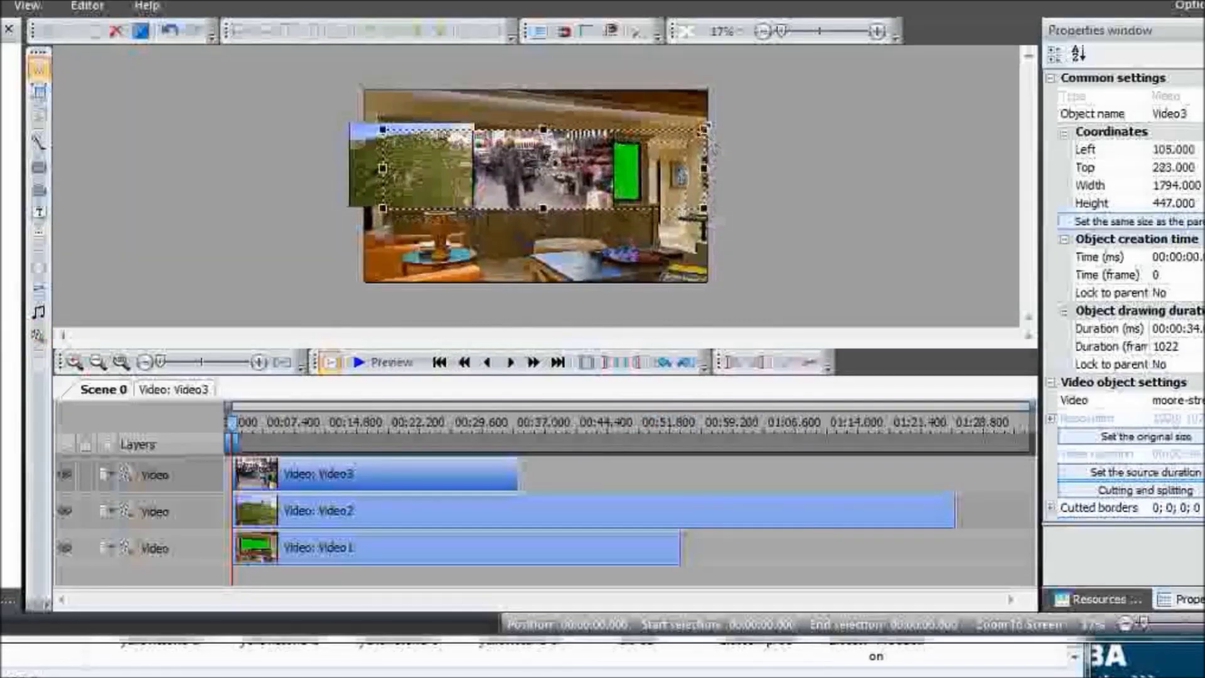
left_click_drag(703, 128, 683, 145)
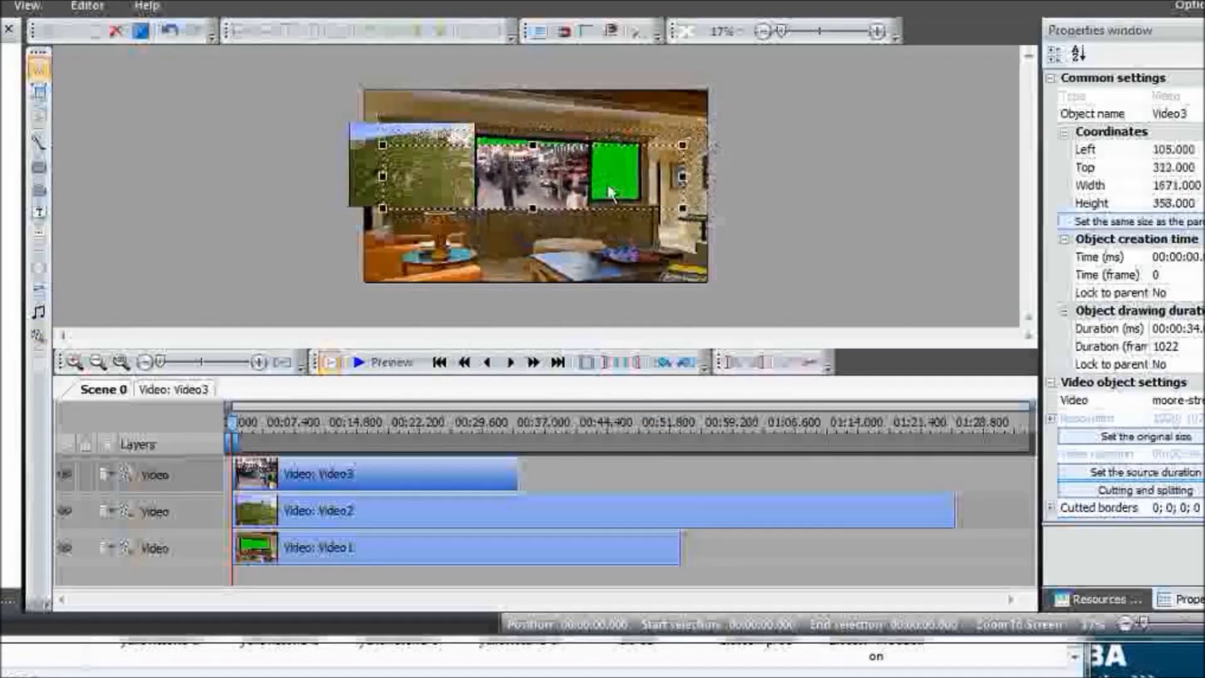
left_click_drag(553, 187, 552, 180)
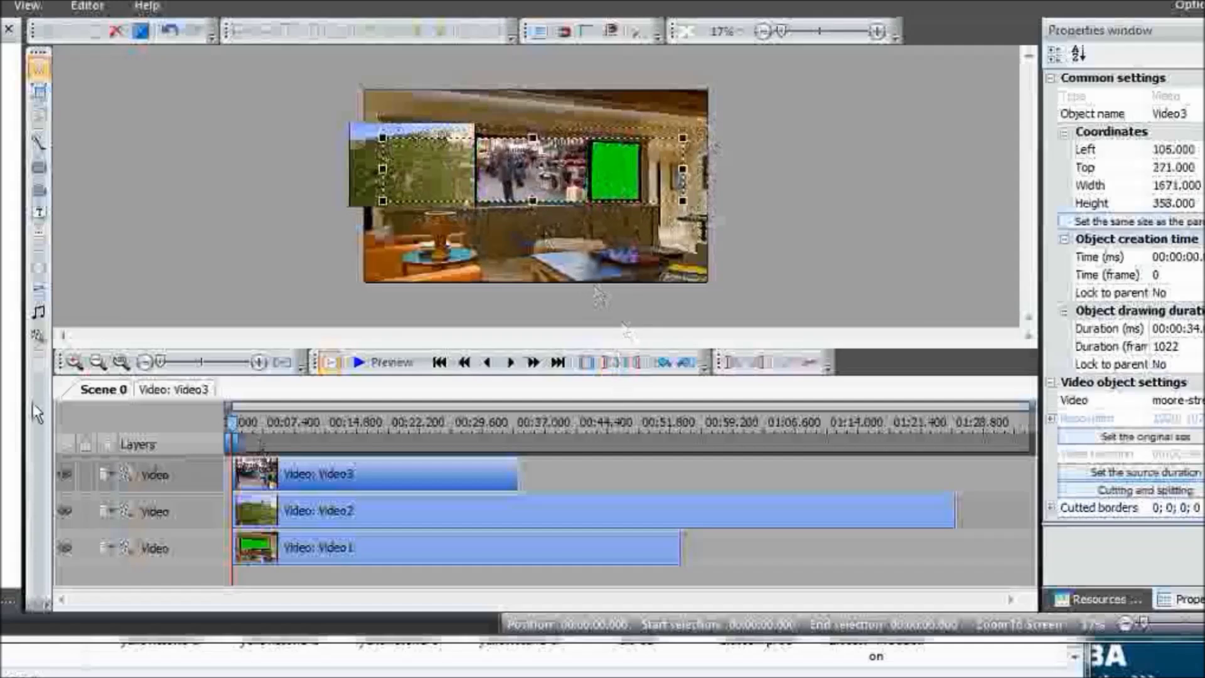
left_click(39, 335)
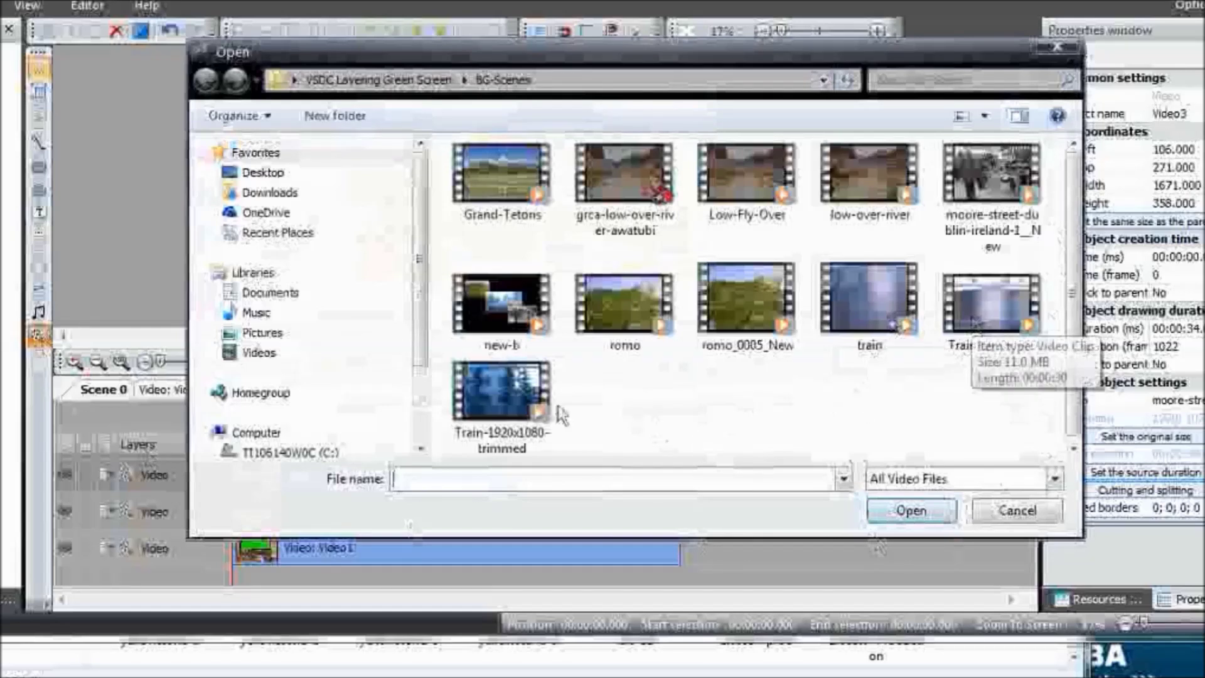
Step: Import Train-1920x1080-trimmed as Video4 from a manual position and begin shrinking it
left_click(510, 386)
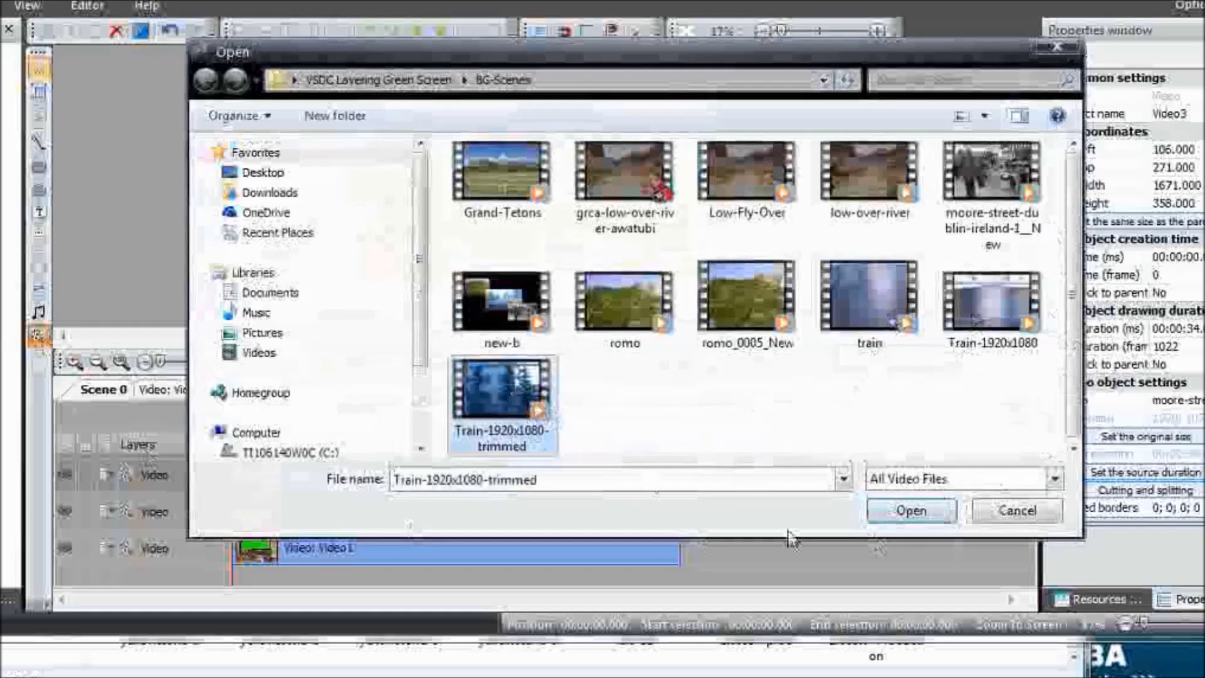
left_click(908, 509)
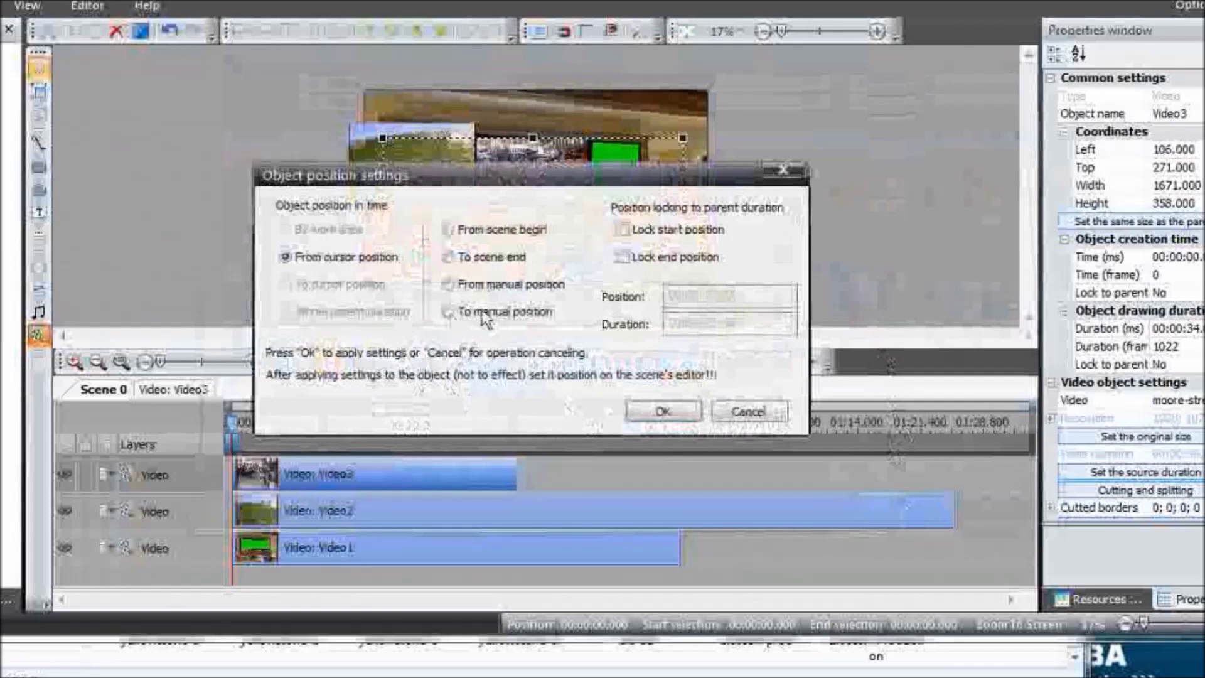
left_click(448, 284)
left_click(655, 410)
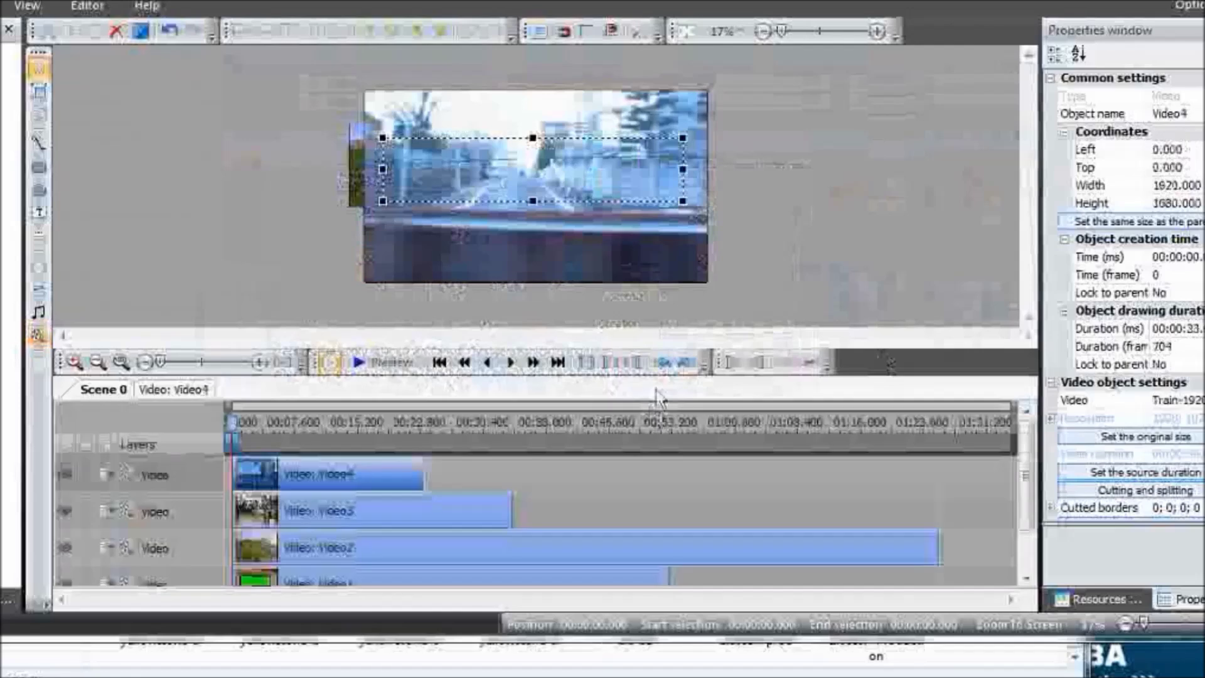
left_click_drag(881, 261, 859, 259)
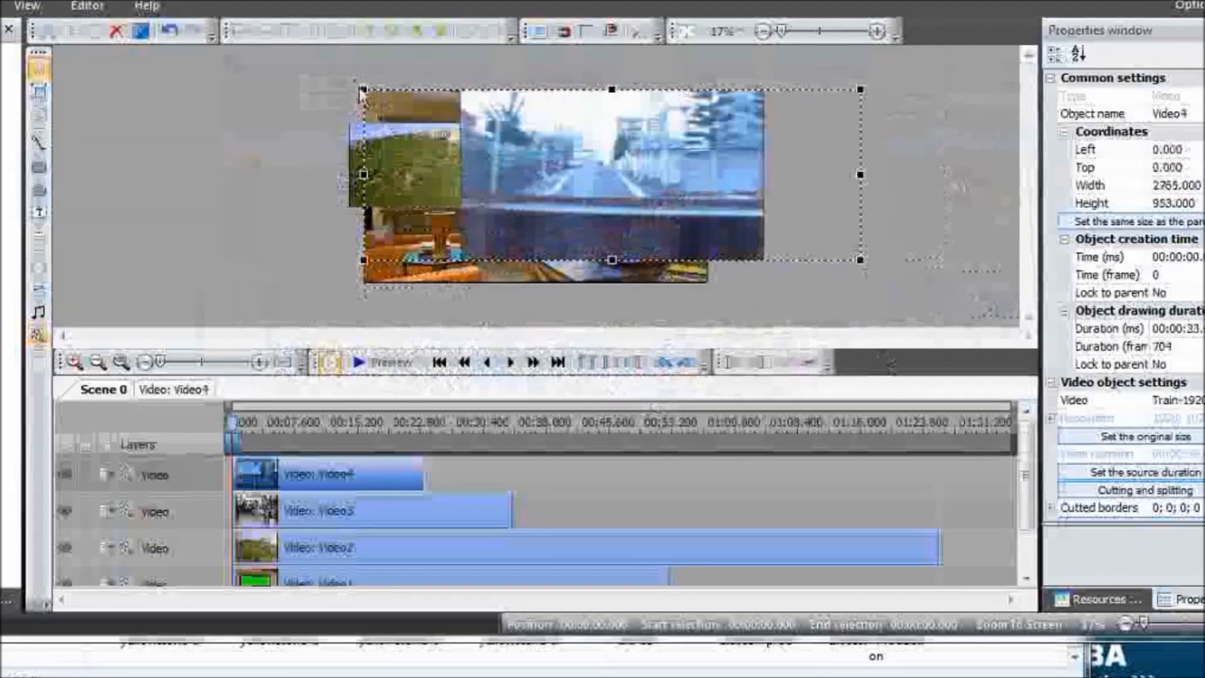
Step: Fit the train video to the right window (1311×412, Left 971, Top 271) and lengthen the Video4 and Video3 clips
left_click_drag(362, 88, 538, 138)
left_click_drag(859, 258, 773, 212)
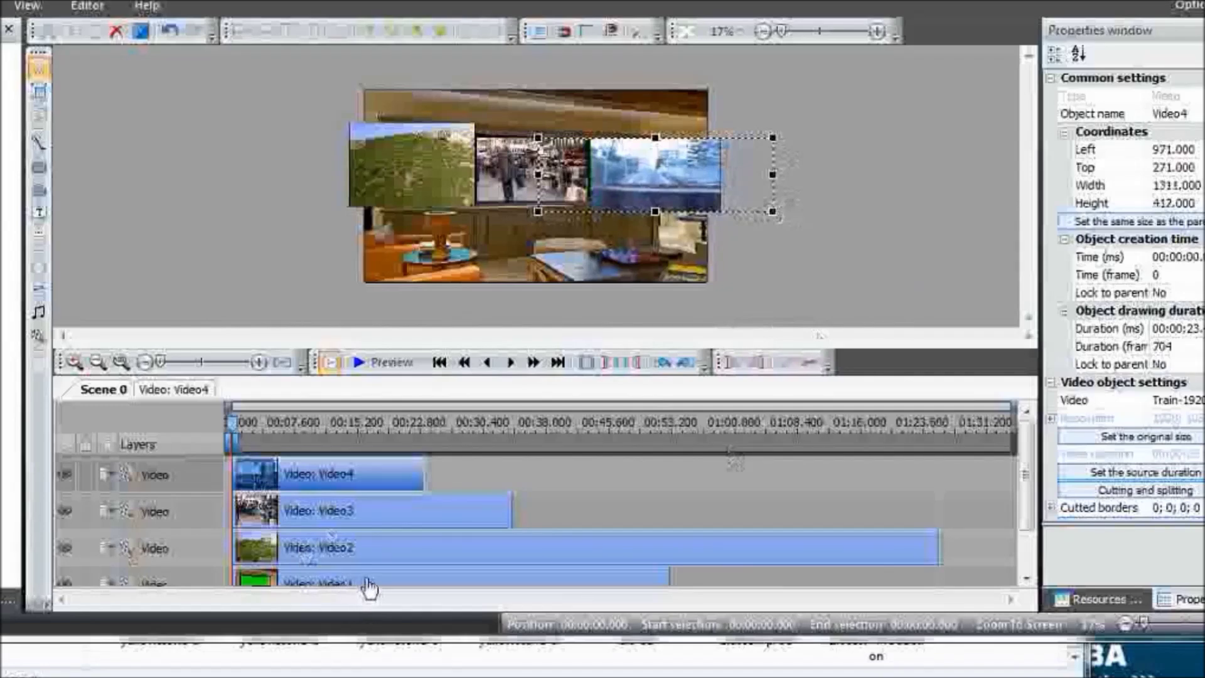
mouse_move(366, 585)
mouse_move(422, 468)
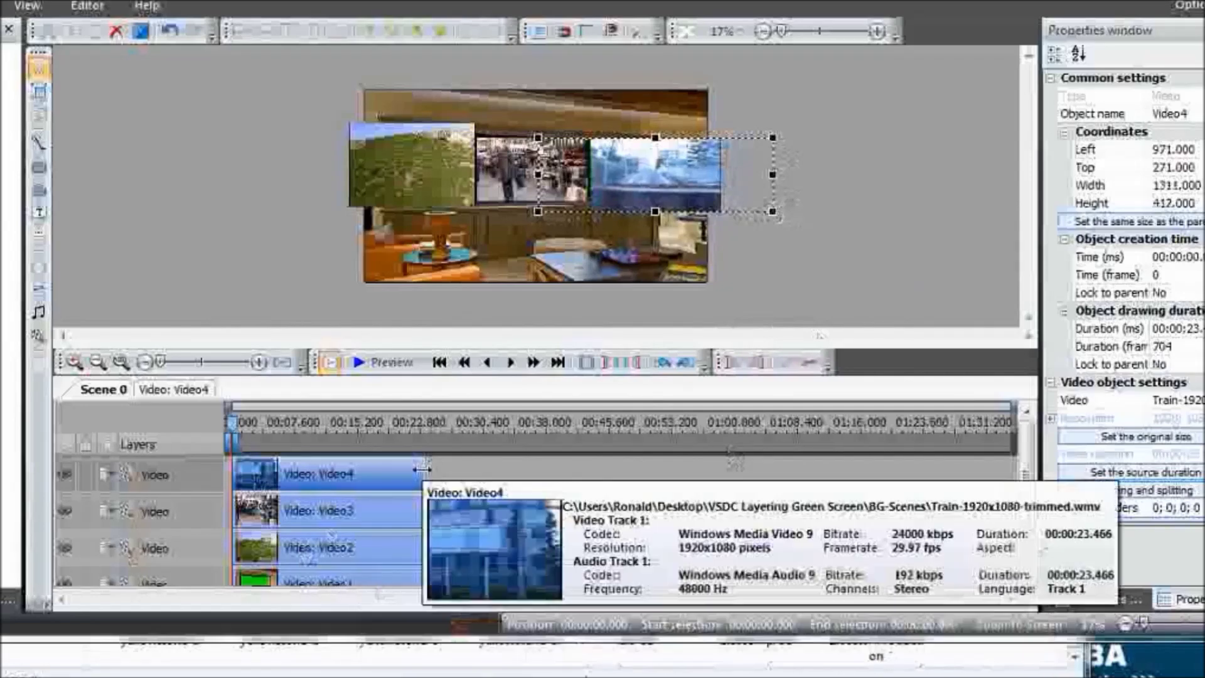
left_click_drag(421, 470, 764, 471)
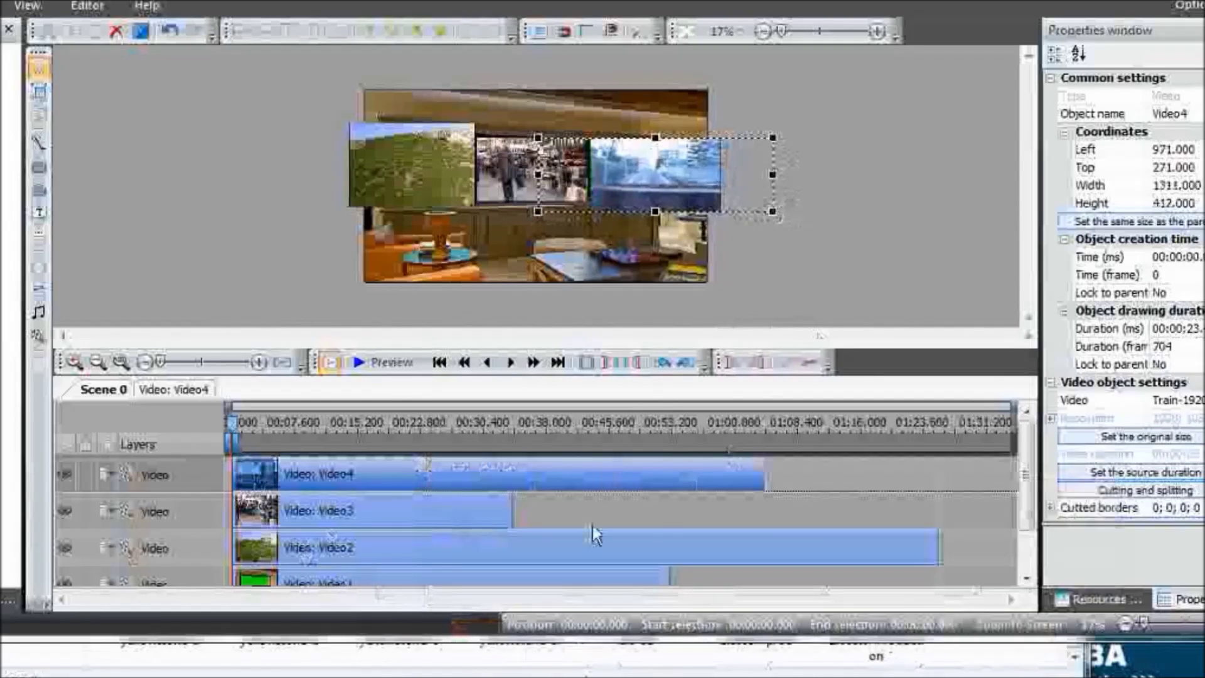
left_click_drag(510, 515, 748, 515)
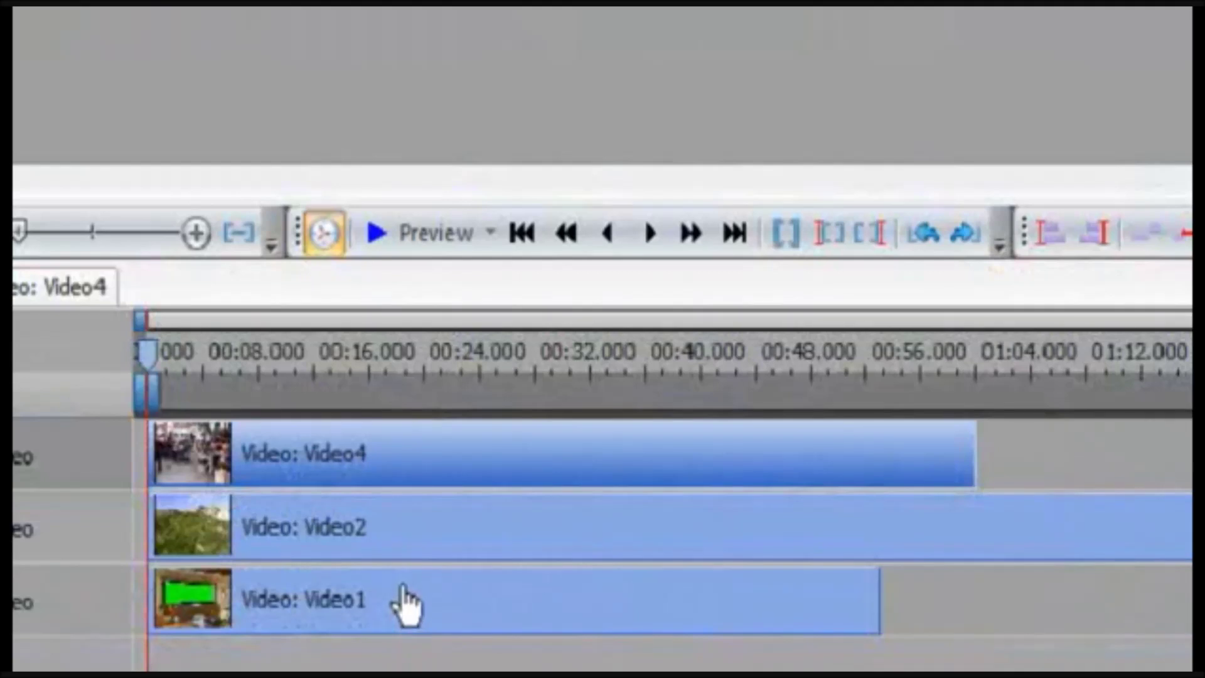
Step: Move the Video1 room clip to the top layer with its context-menu Top command
right_click(399, 596)
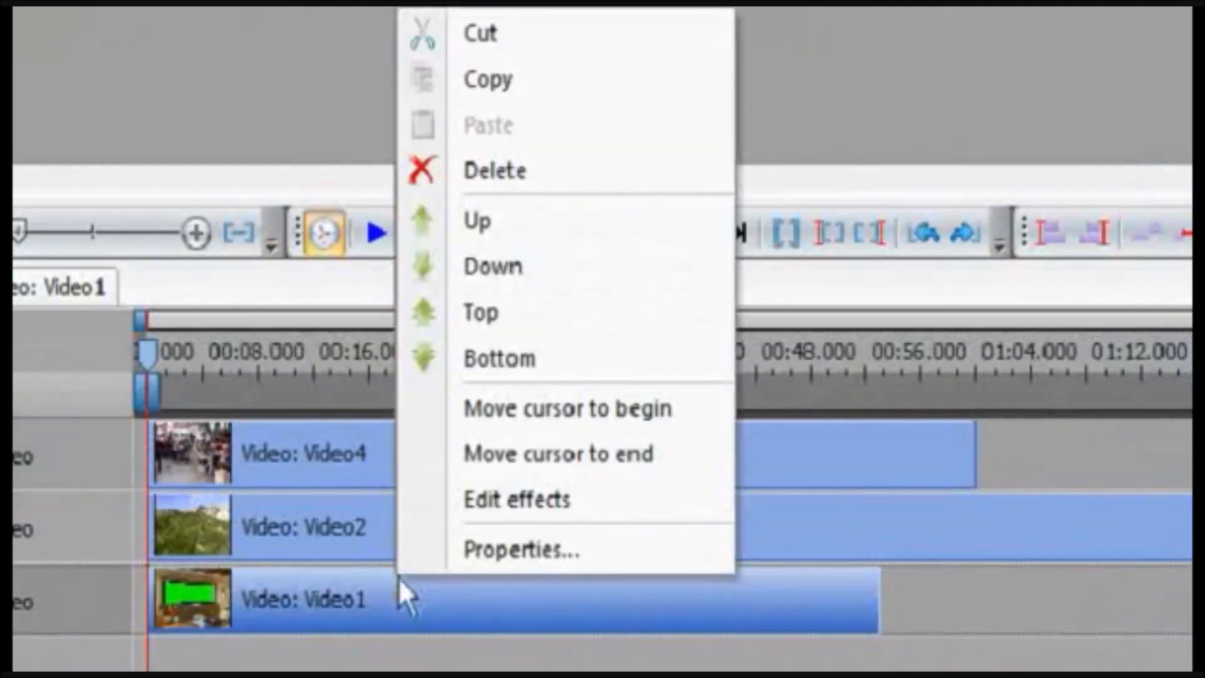
left_click(487, 311)
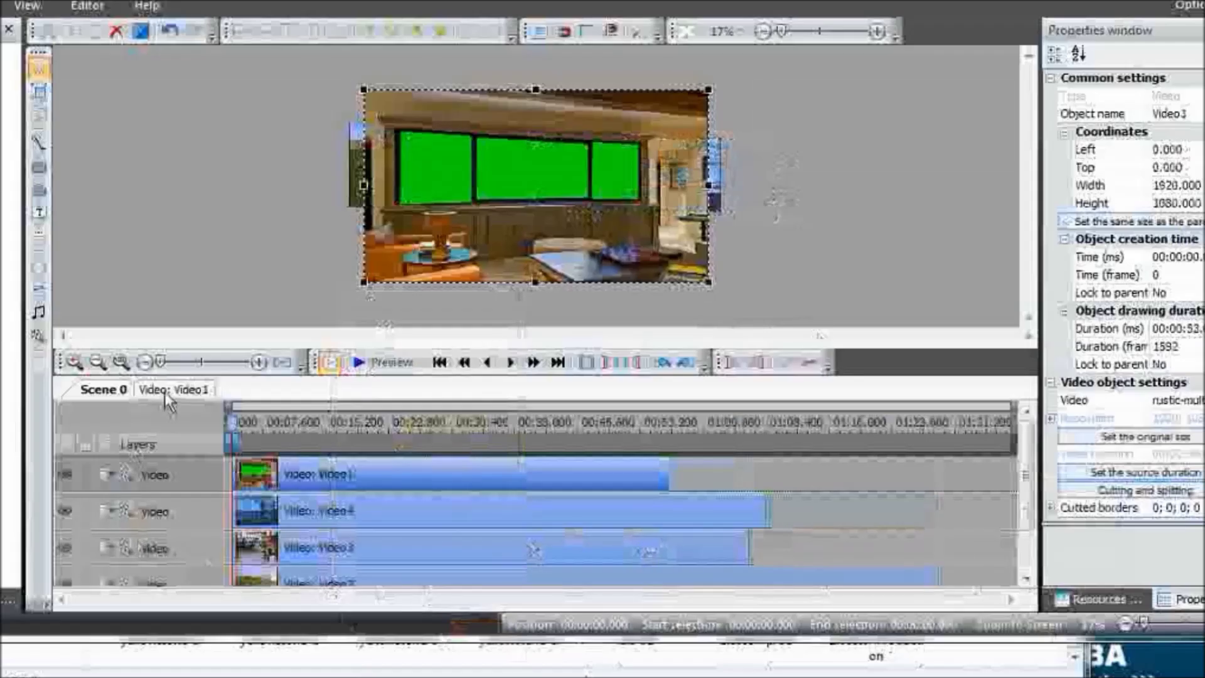
Step: Add a Transparent > Background remover effect to Video1 on its own timeline
left_click(167, 390)
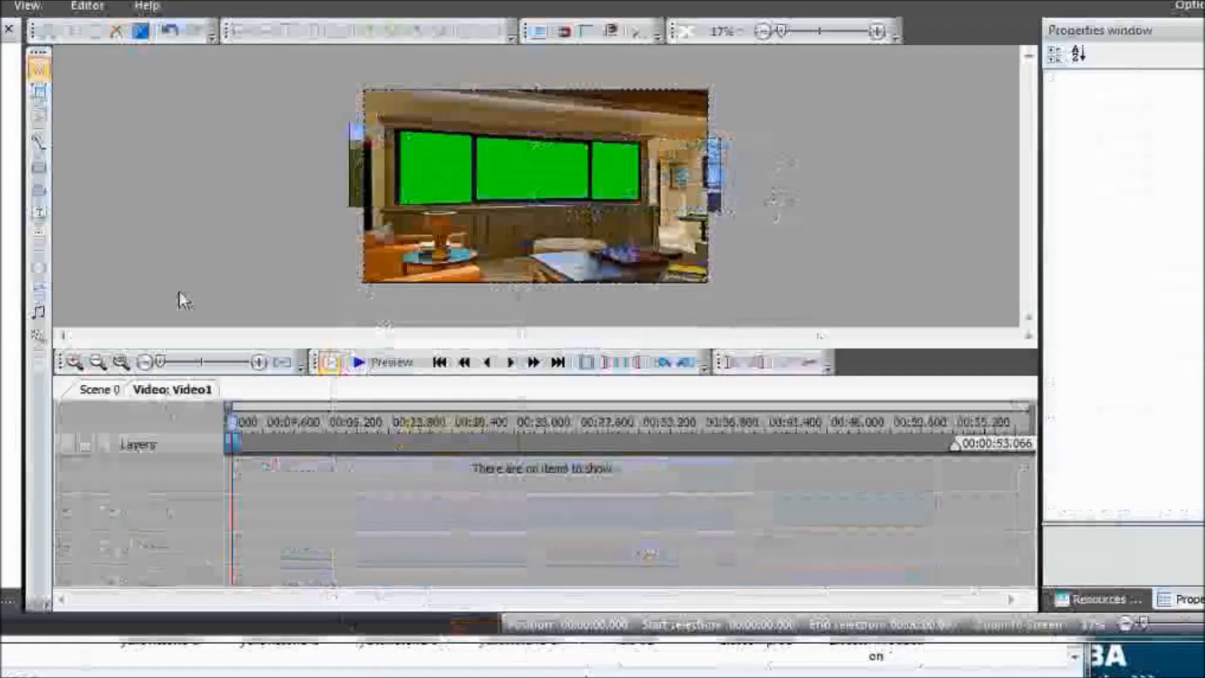
left_click(87, 6)
left_click(331, 78)
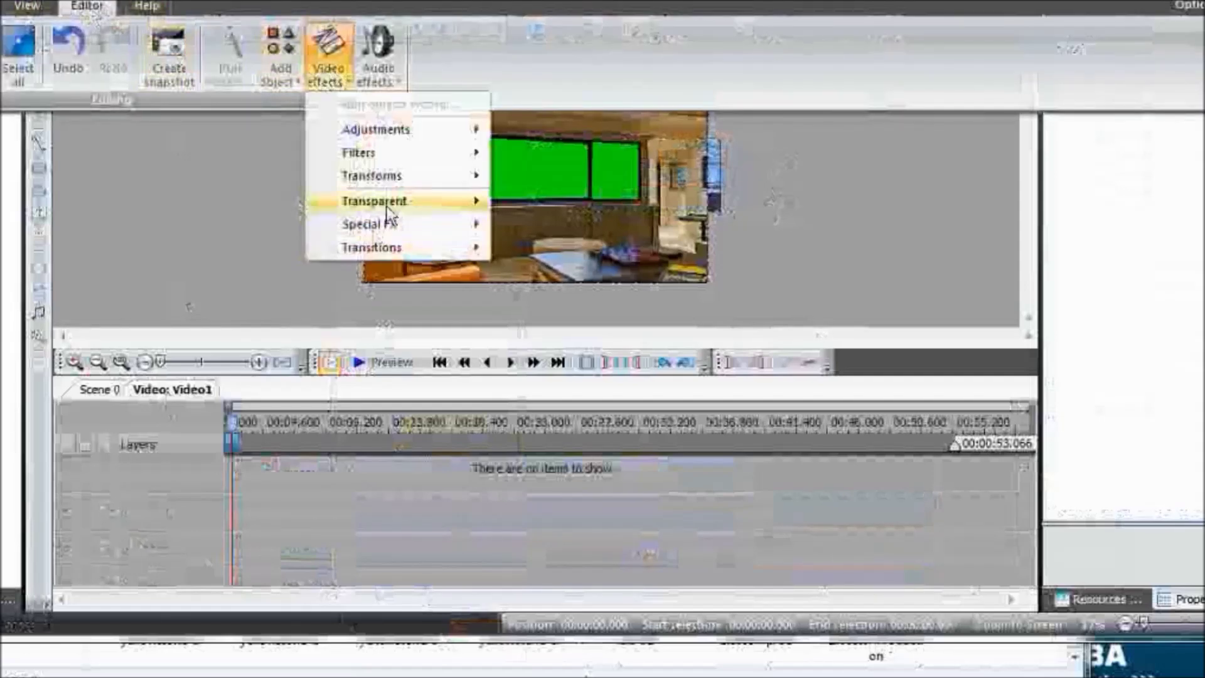
mouse_move(395, 207)
left_click(568, 301)
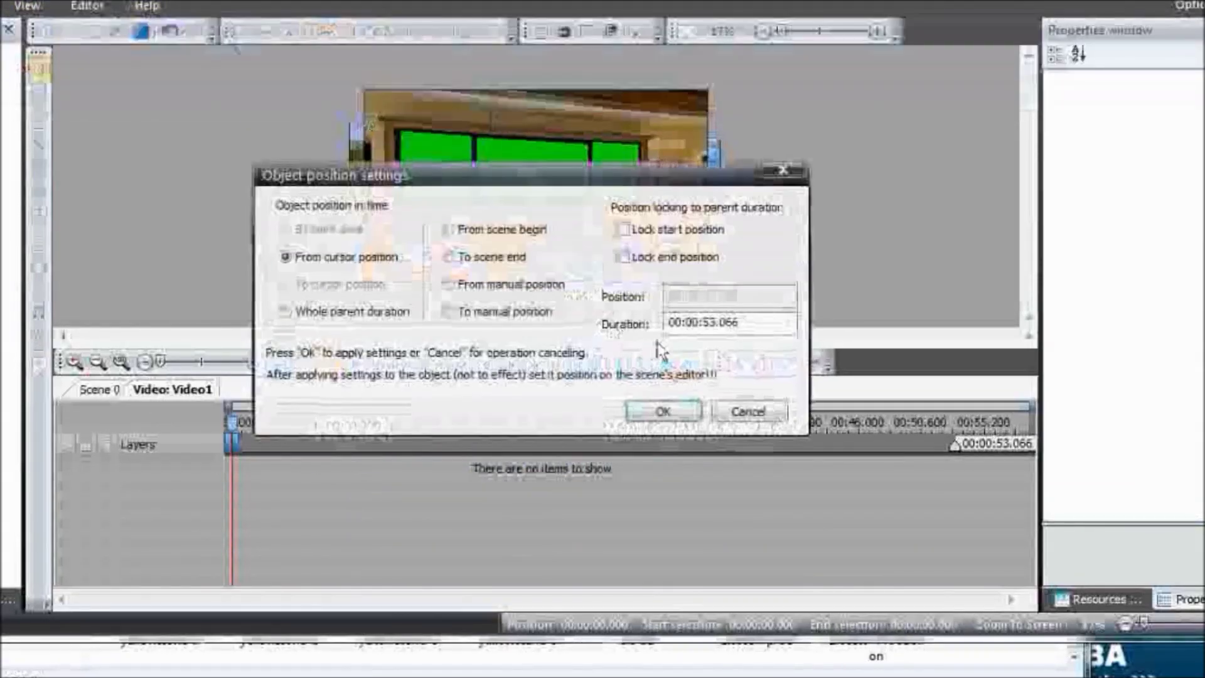
left_click(666, 412)
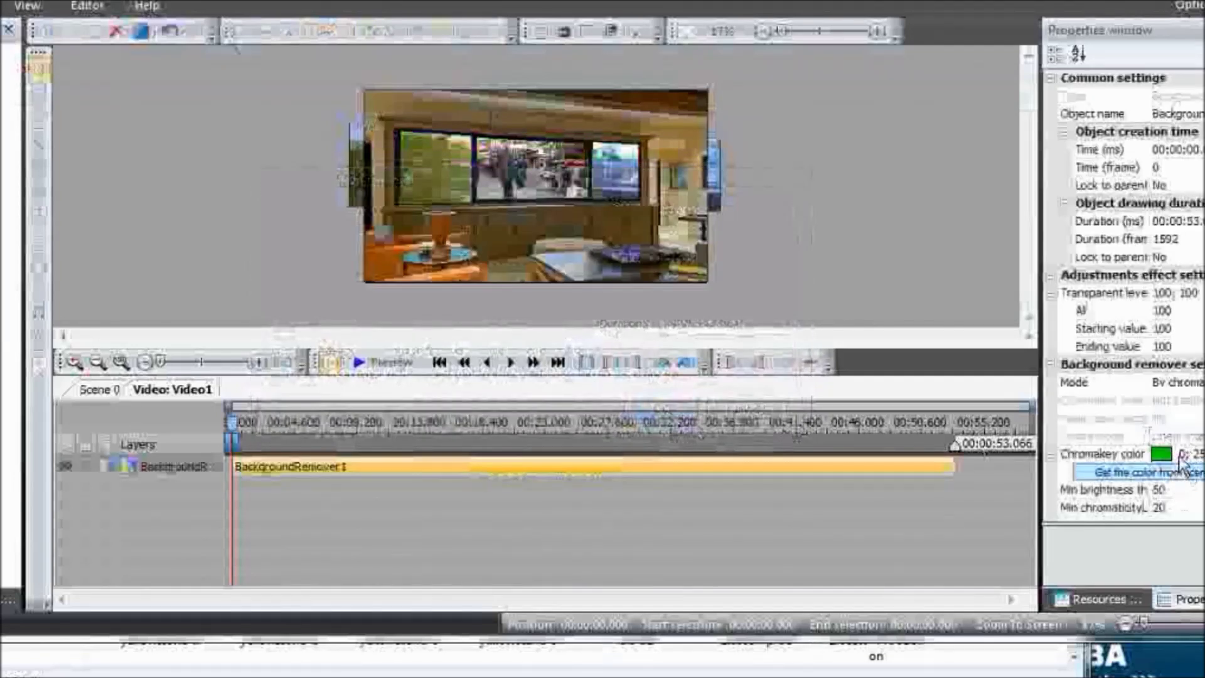
Step: Set the background remover's Min chromaticityV to 0
left_click(1182, 480)
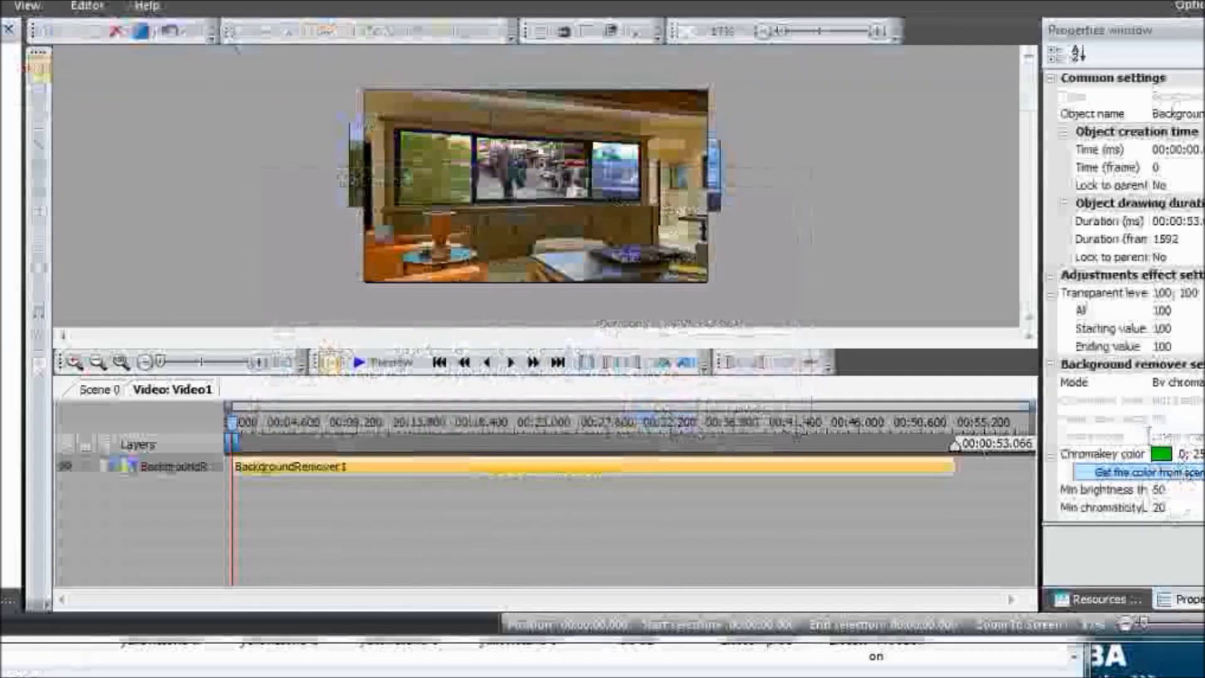
scroll(1129, 376, "down", 2)
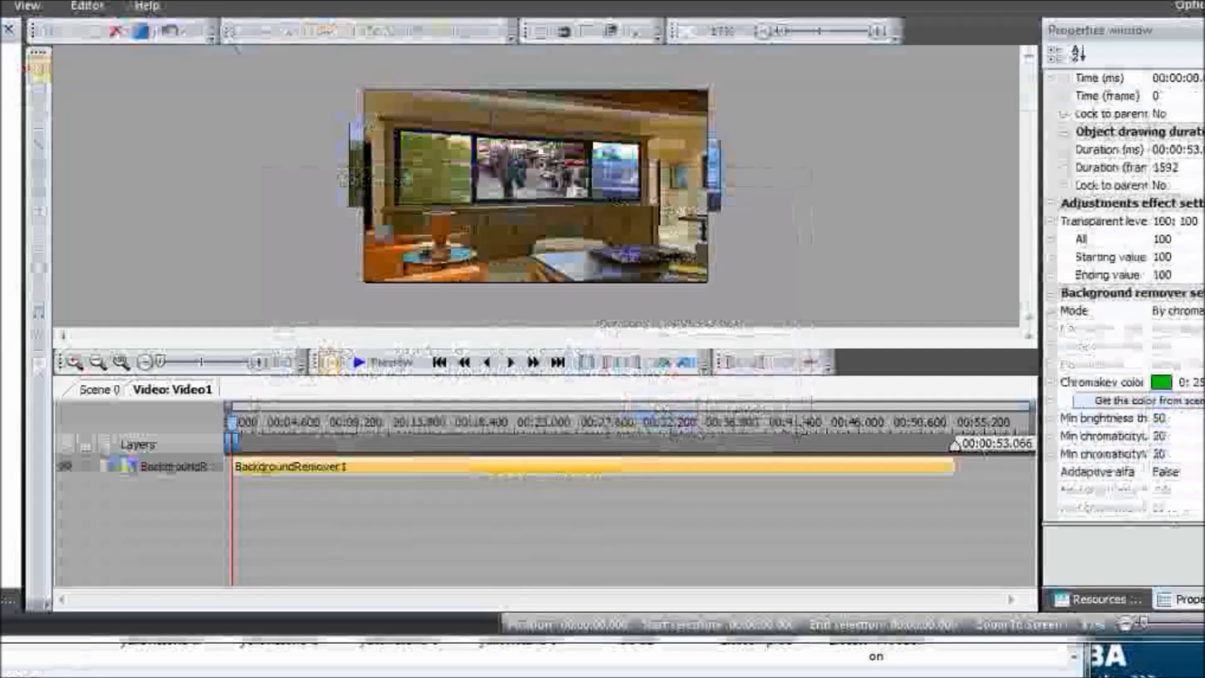
left_click(1165, 453)
key("BackSpace")
key("BackSpace")
type("0")
key("Return")
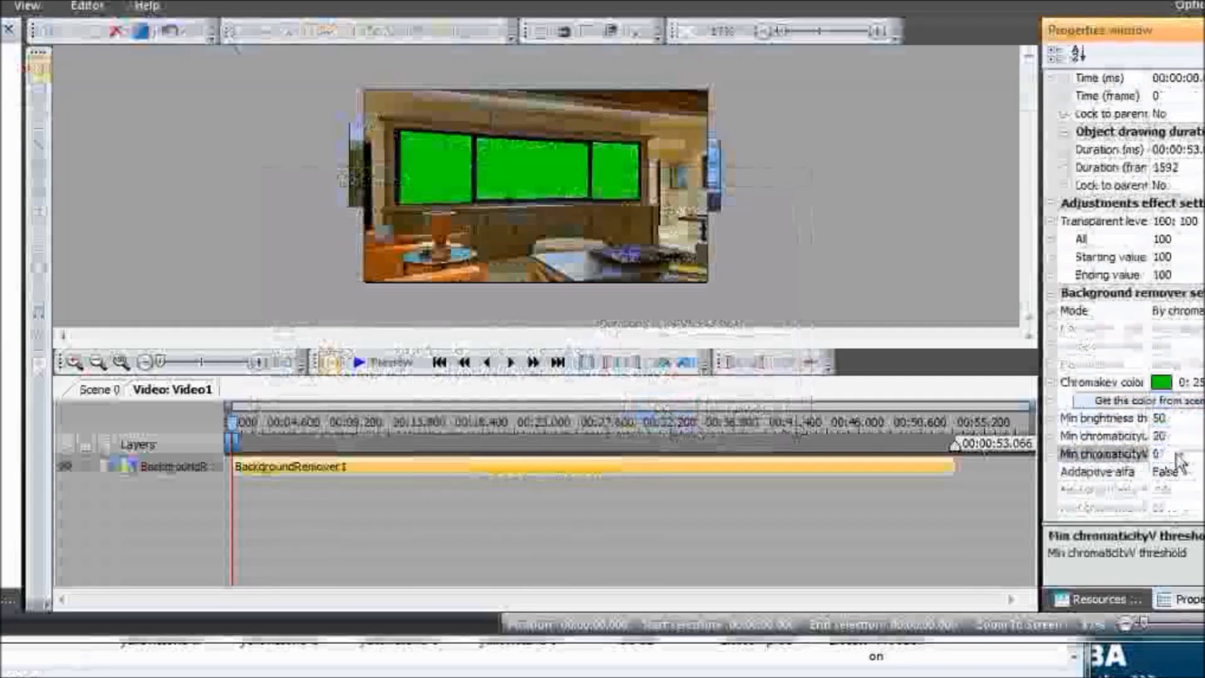
Step: Sample the chromakey colour from the room's green windows with the eyedropper
left_click(1188, 381)
left_click(1196, 382)
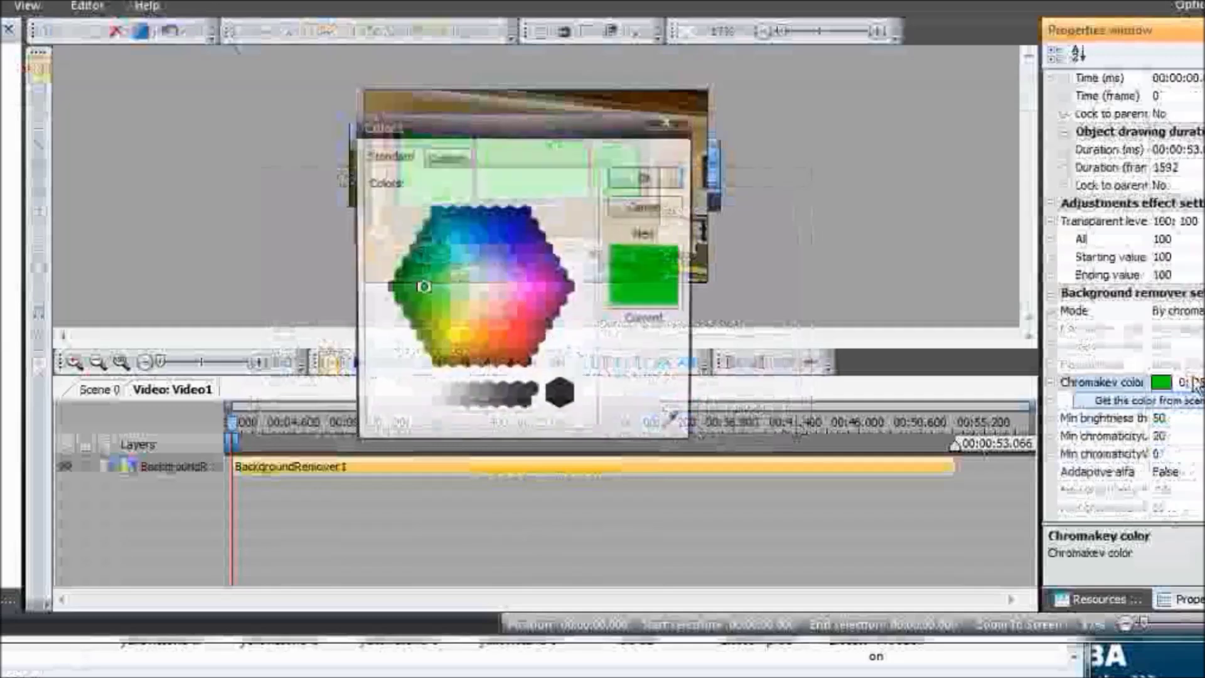
left_click_drag(624, 126, 456, 81)
left_click(509, 381)
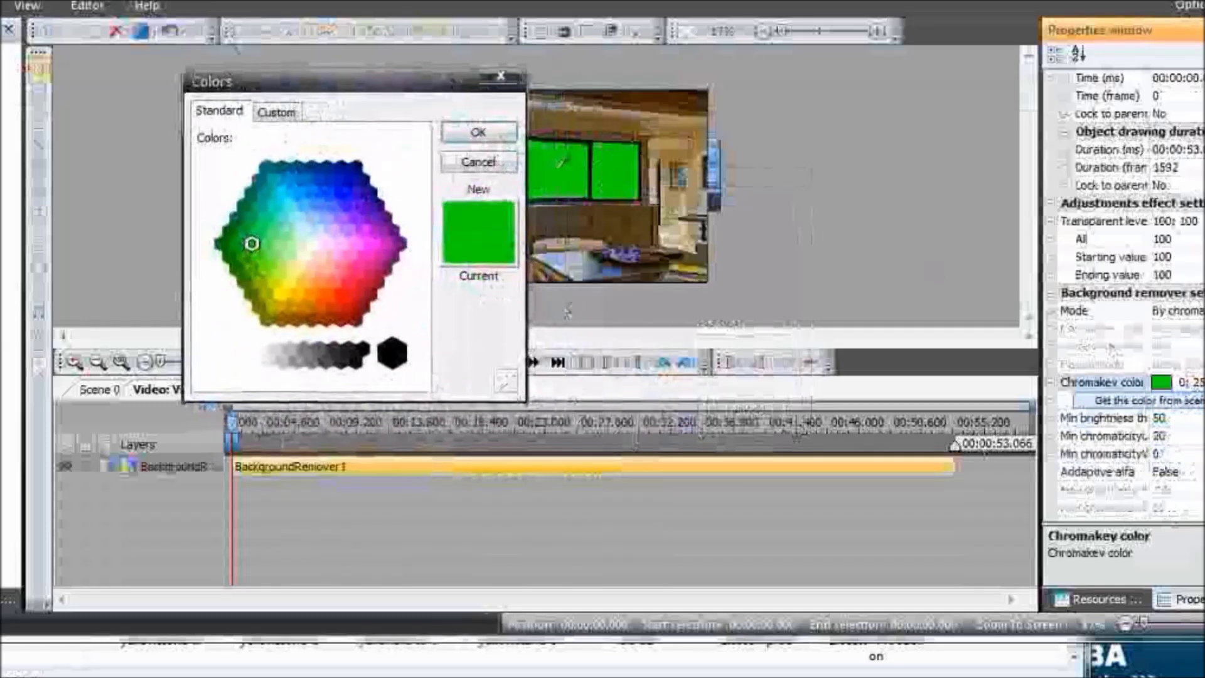
left_click(478, 132)
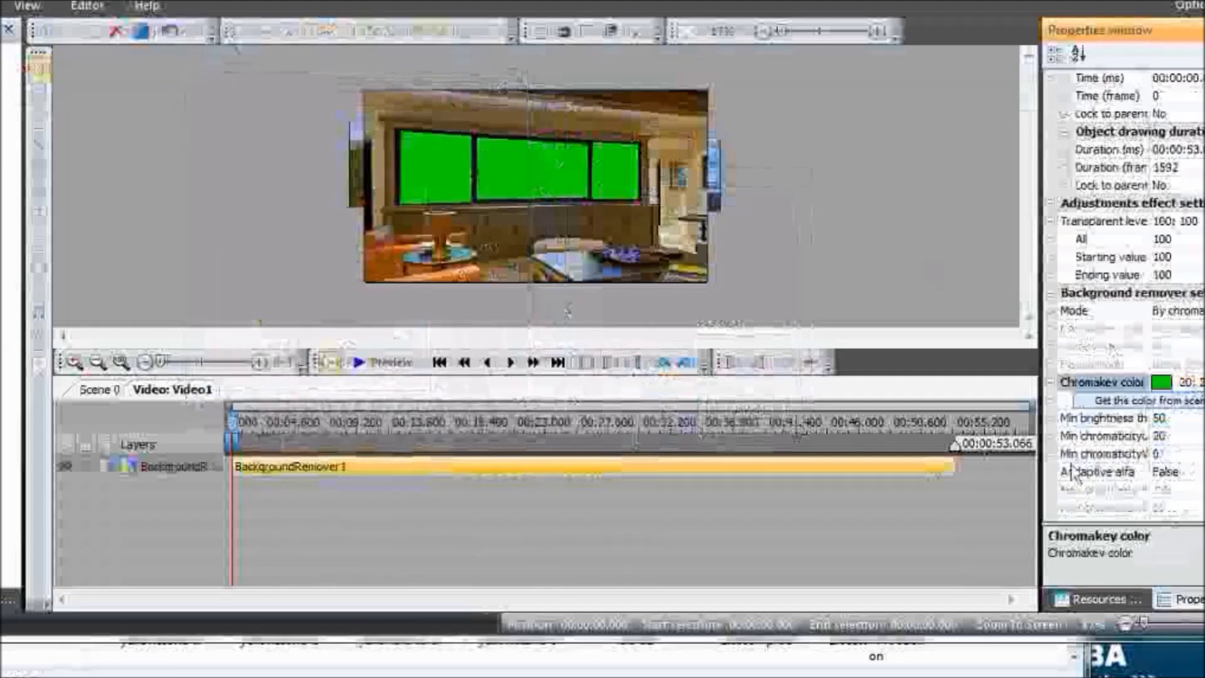
Step: Tune BackgroundRemover1 to Min brightness 78, Min chromaticityU 78 and Min chromaticityV 29
left_click(1162, 418)
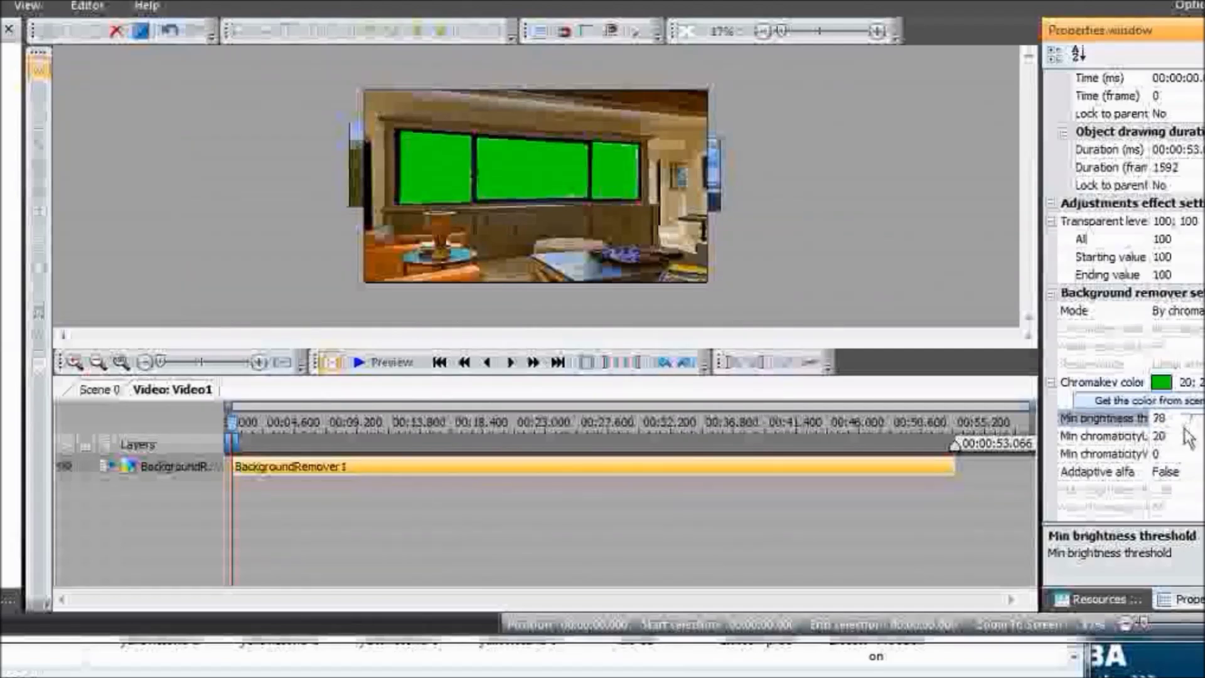
left_click(1186, 439)
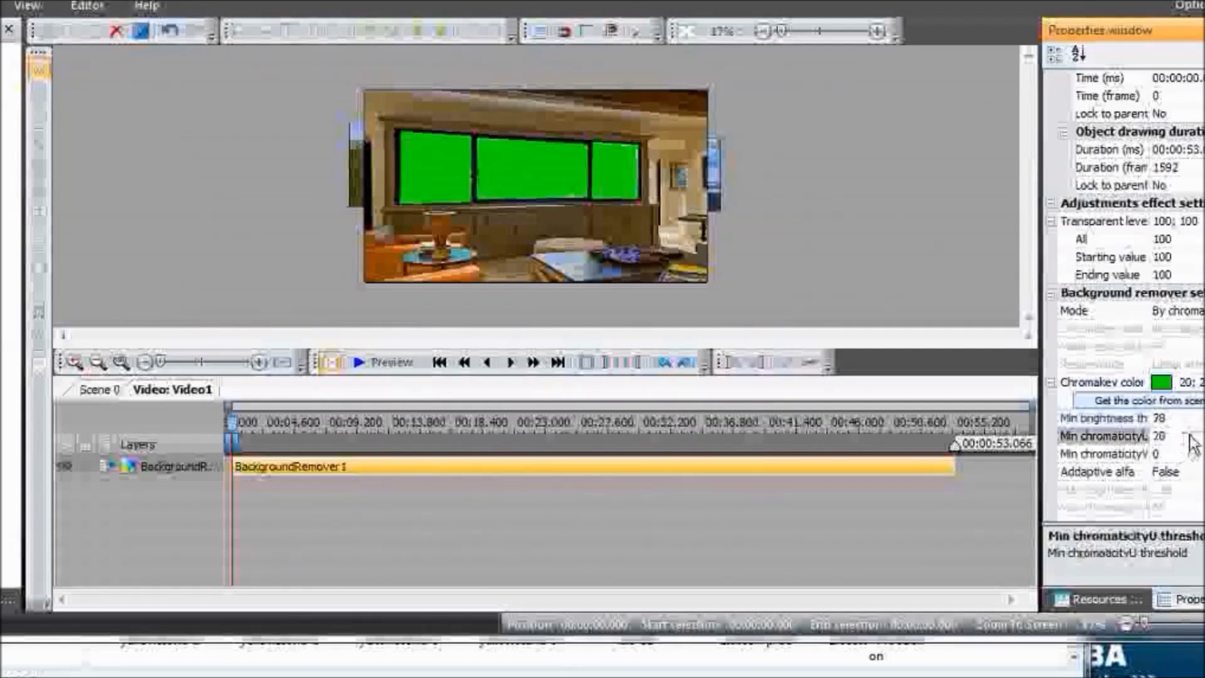
left_click(1178, 455)
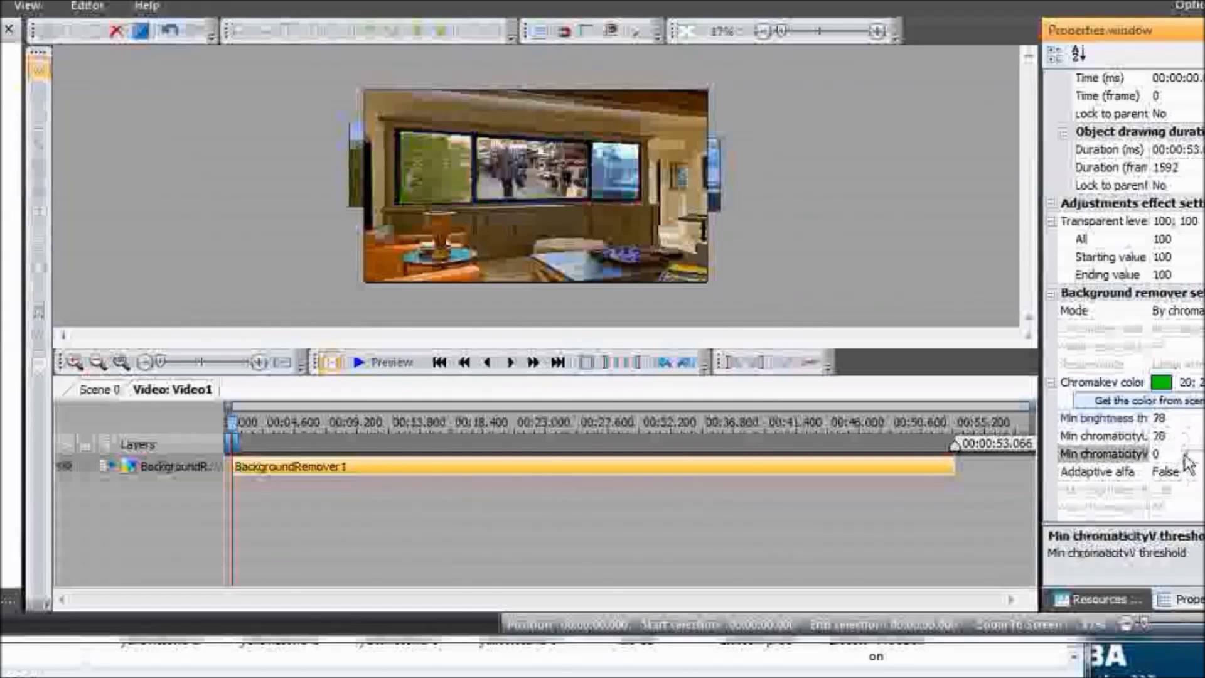
left_click(1185, 456)
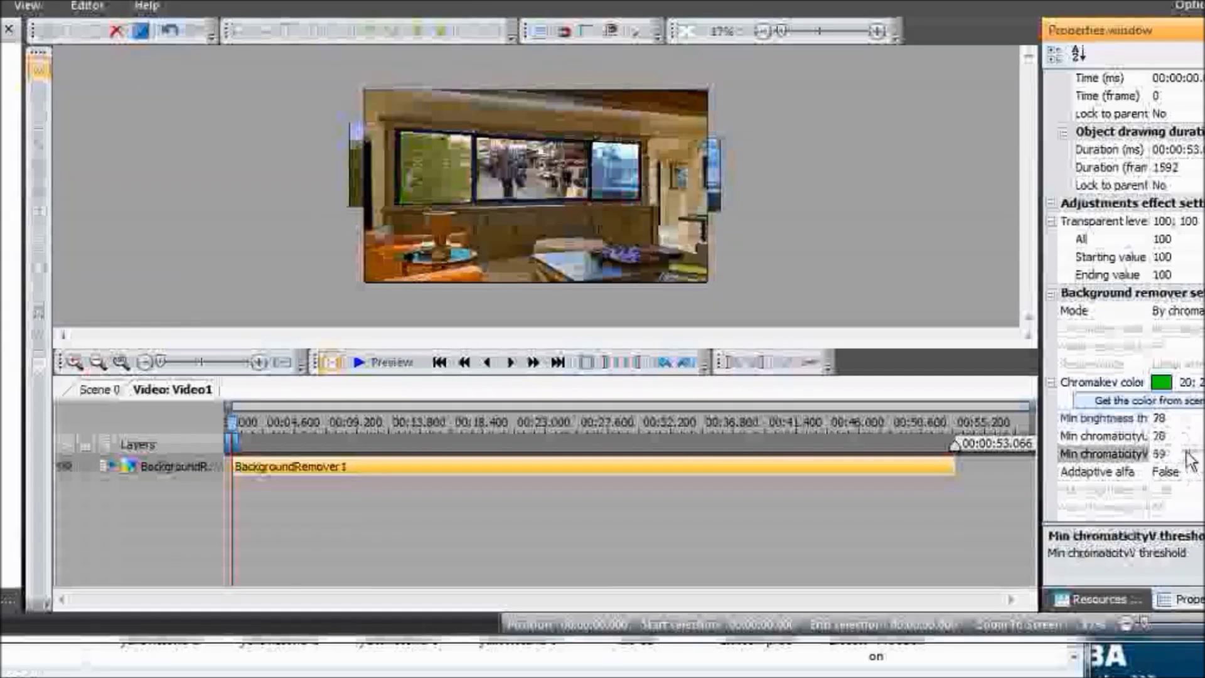
left_click(1185, 457)
left_click(1185, 451)
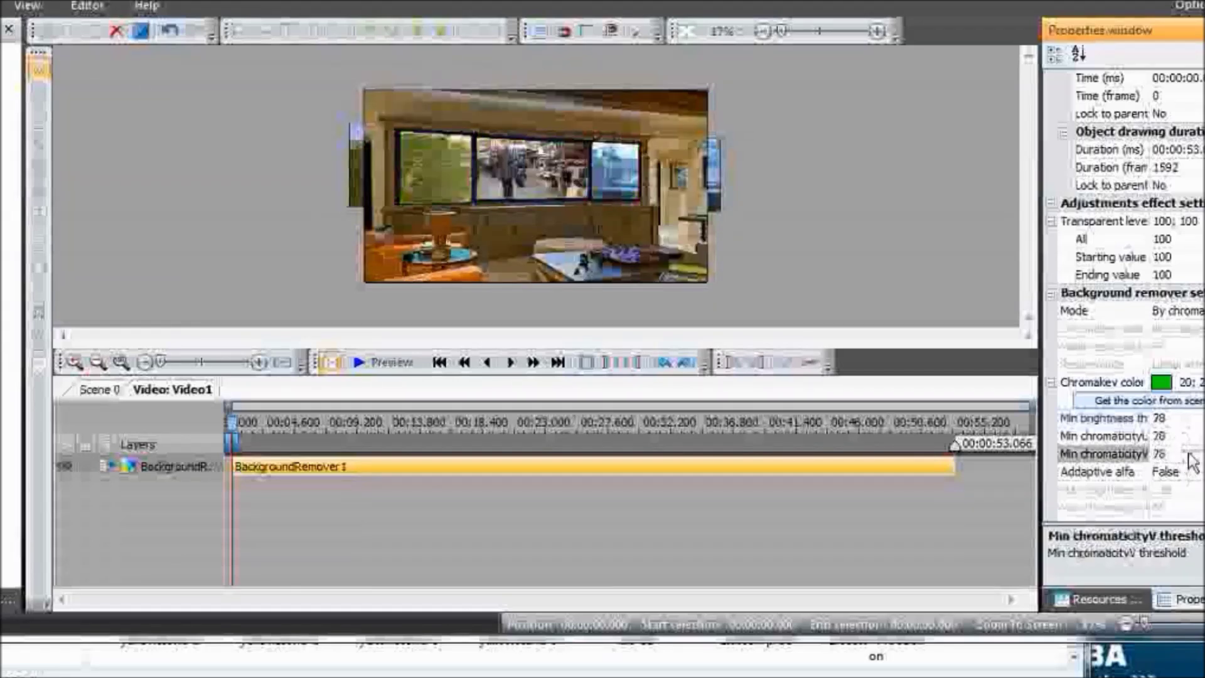
left_click(1185, 450)
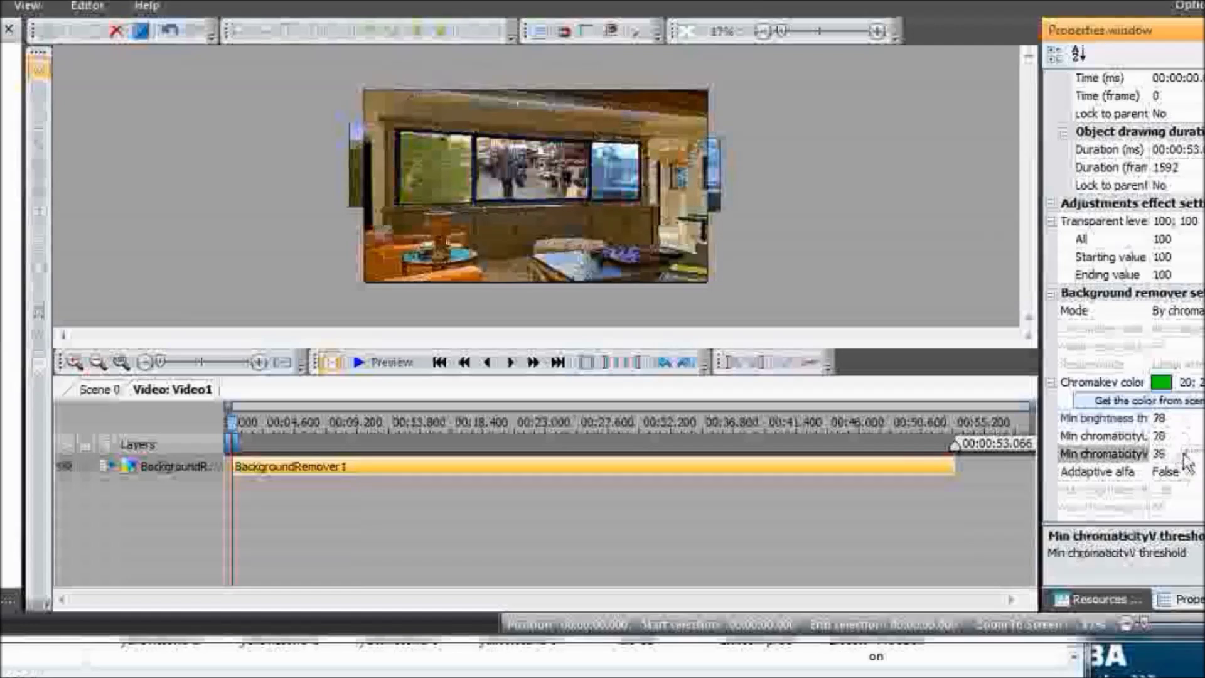
left_click(1185, 451)
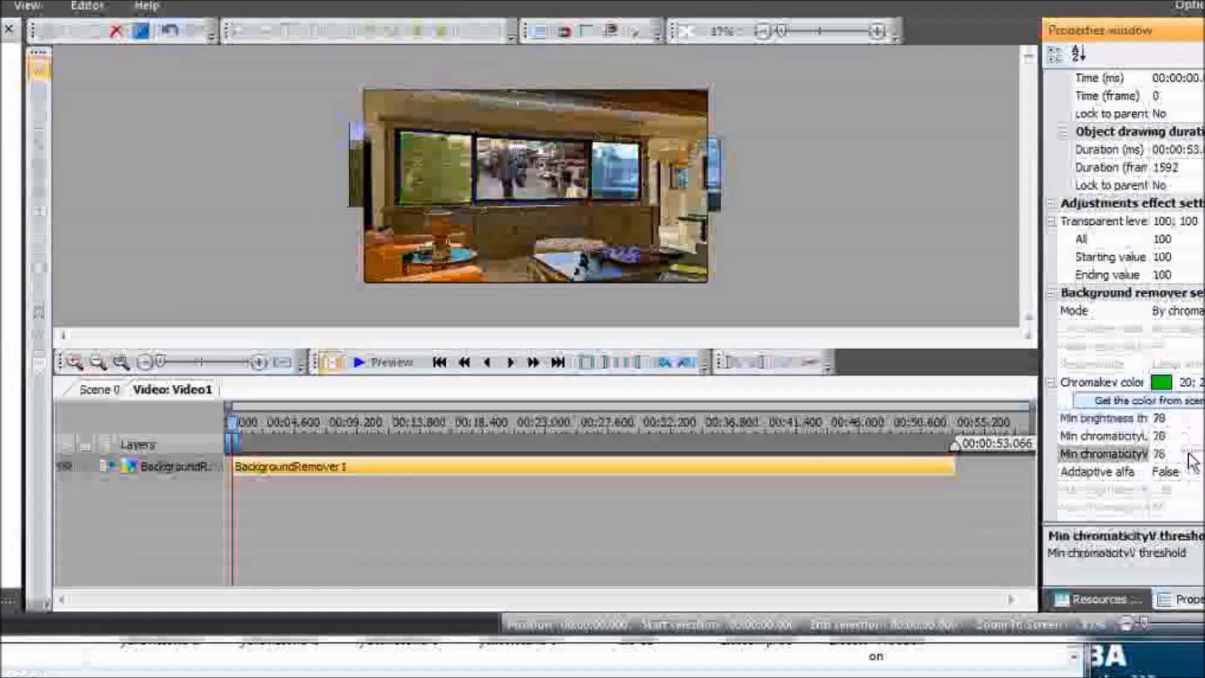
left_click(1186, 452)
left_click(1186, 453)
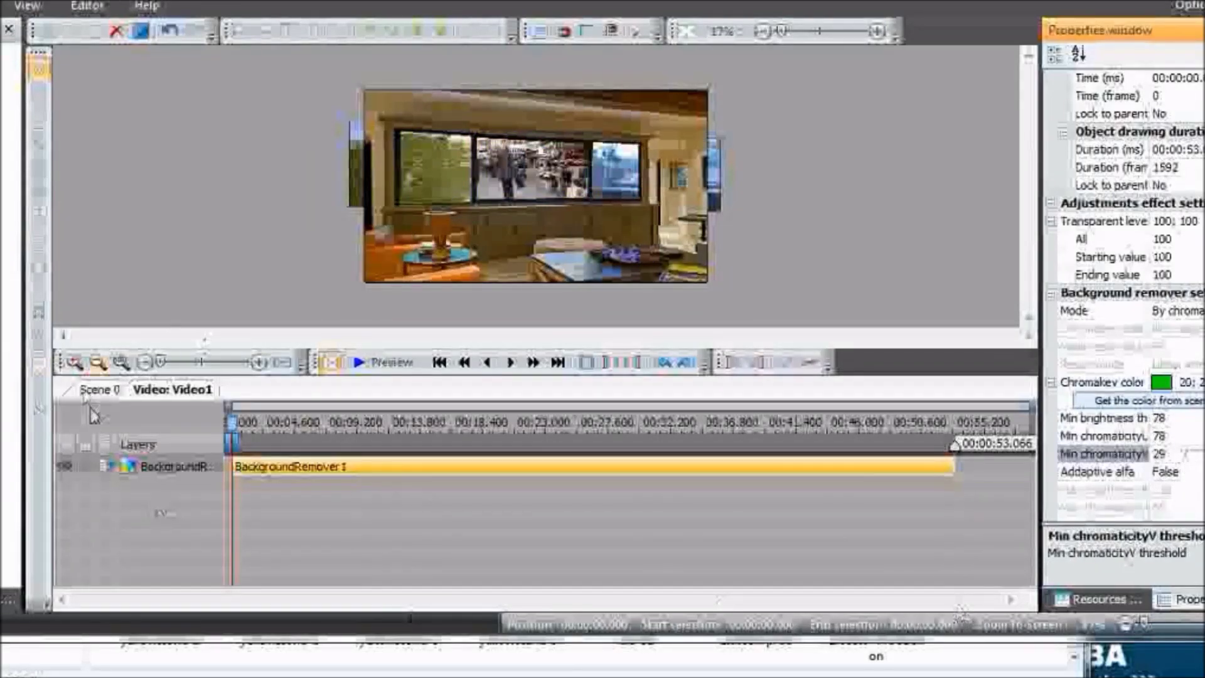
Step: Add the green-screen NEWS globe clip from the VSDC Layering Green Screen folder, starting at 00:00:00.000
left_click(97, 390)
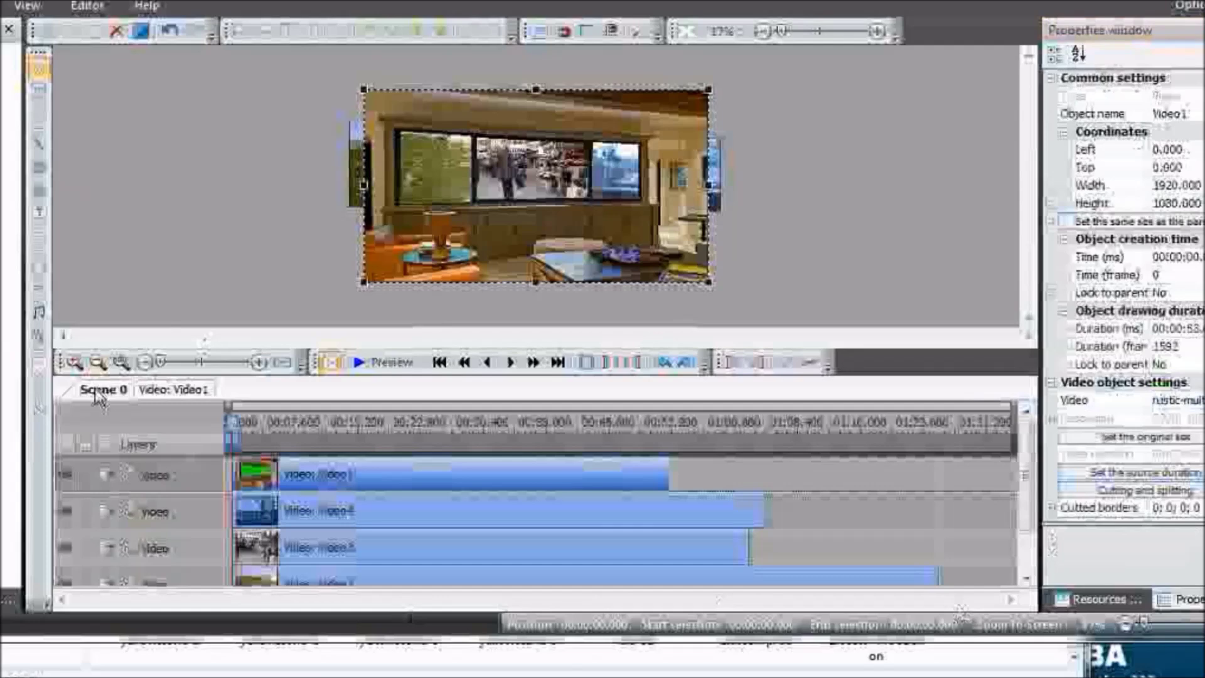
left_click(36, 337)
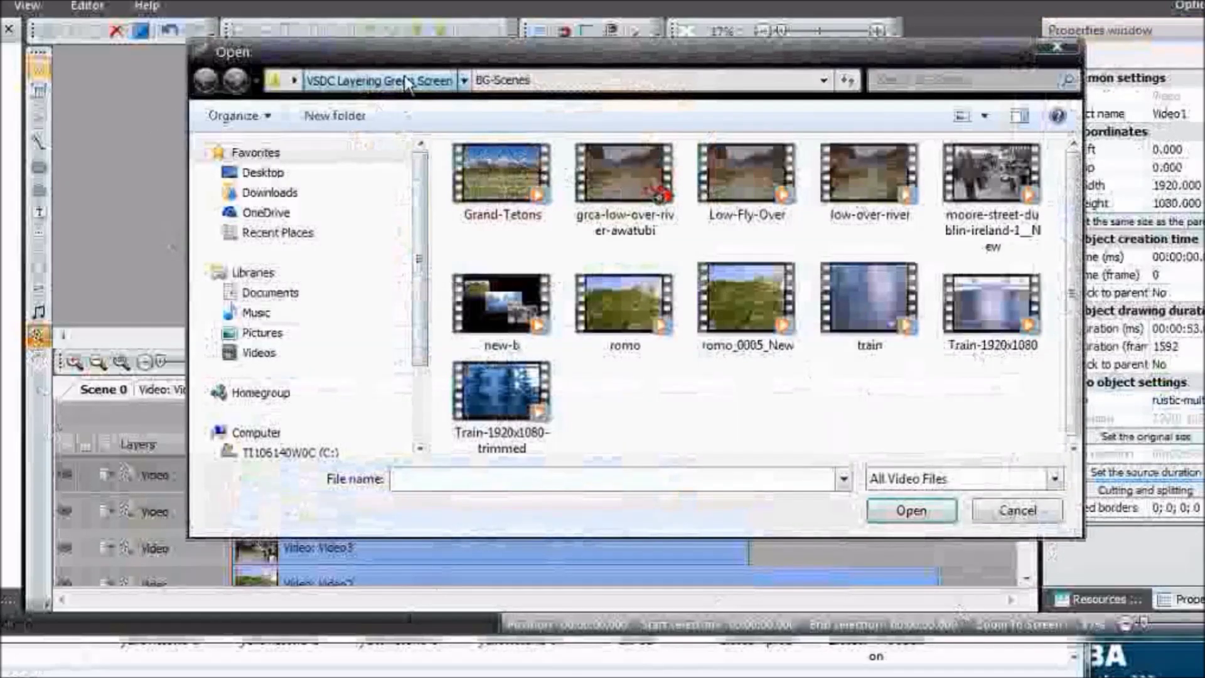
left_click(378, 79)
left_click_drag(1074, 199, 1084, 283)
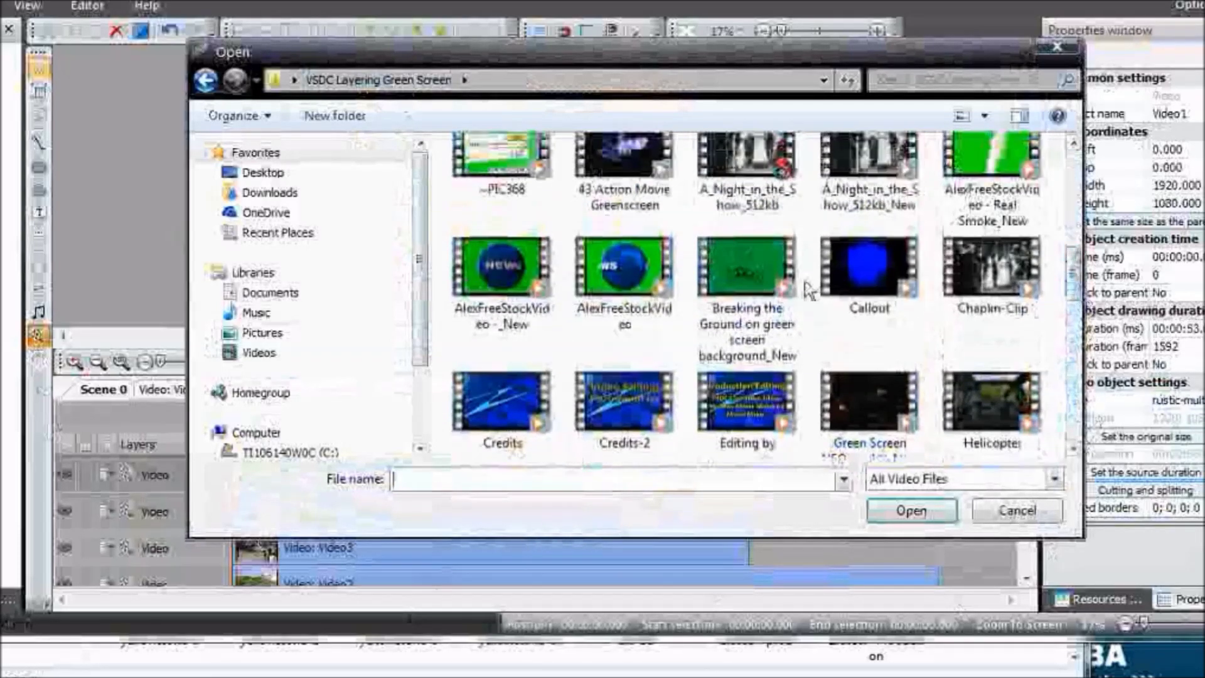
left_click(640, 269)
left_click(911, 510)
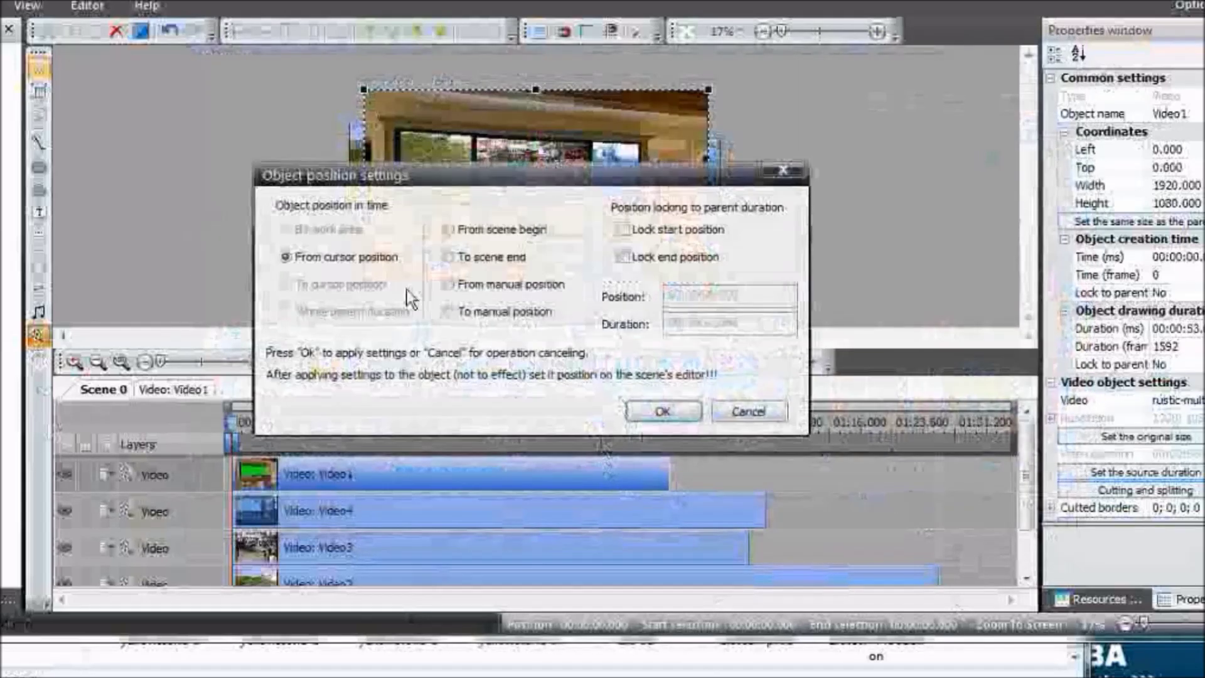
left_click(447, 285)
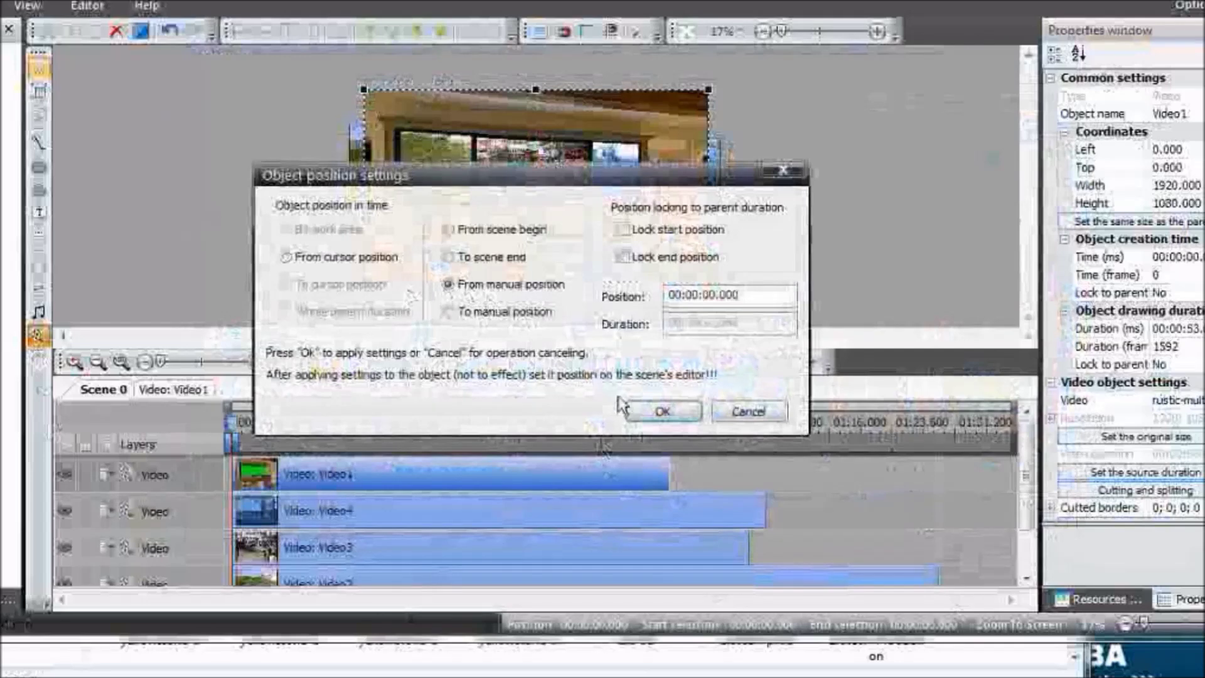
left_click(637, 414)
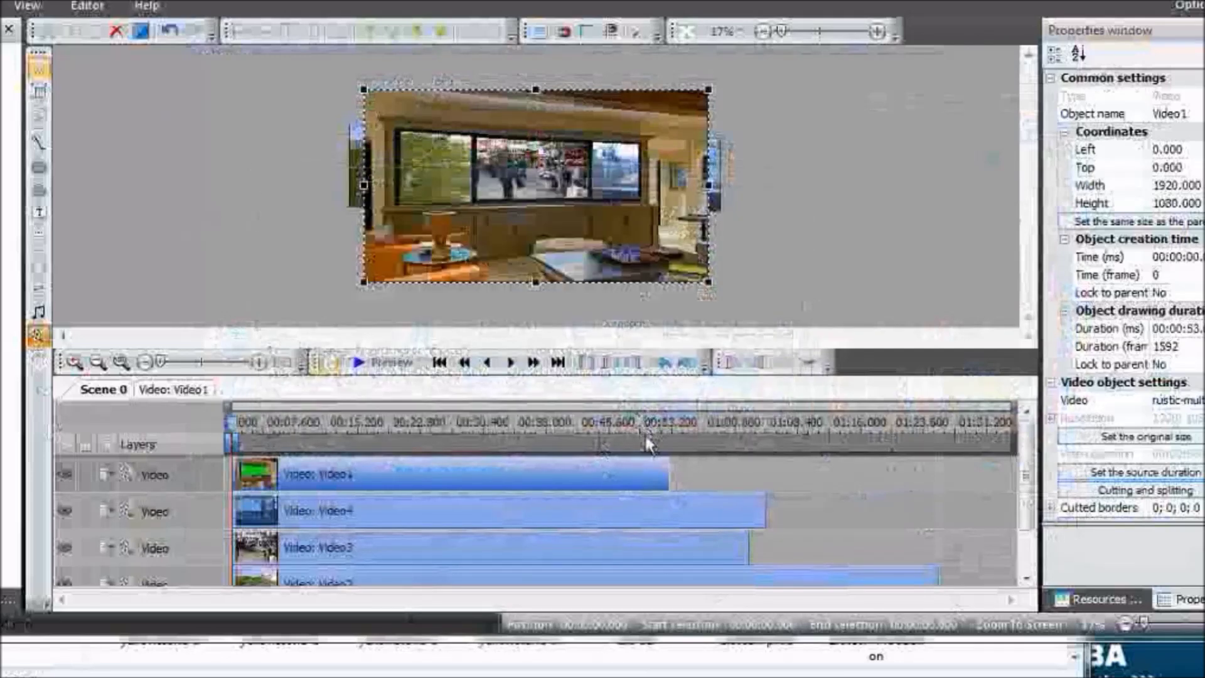
Step: Resize the NEWS clip to 323×300 at Left 918, Top 365, over the middle window
left_click_drag(708, 283, 452, 168)
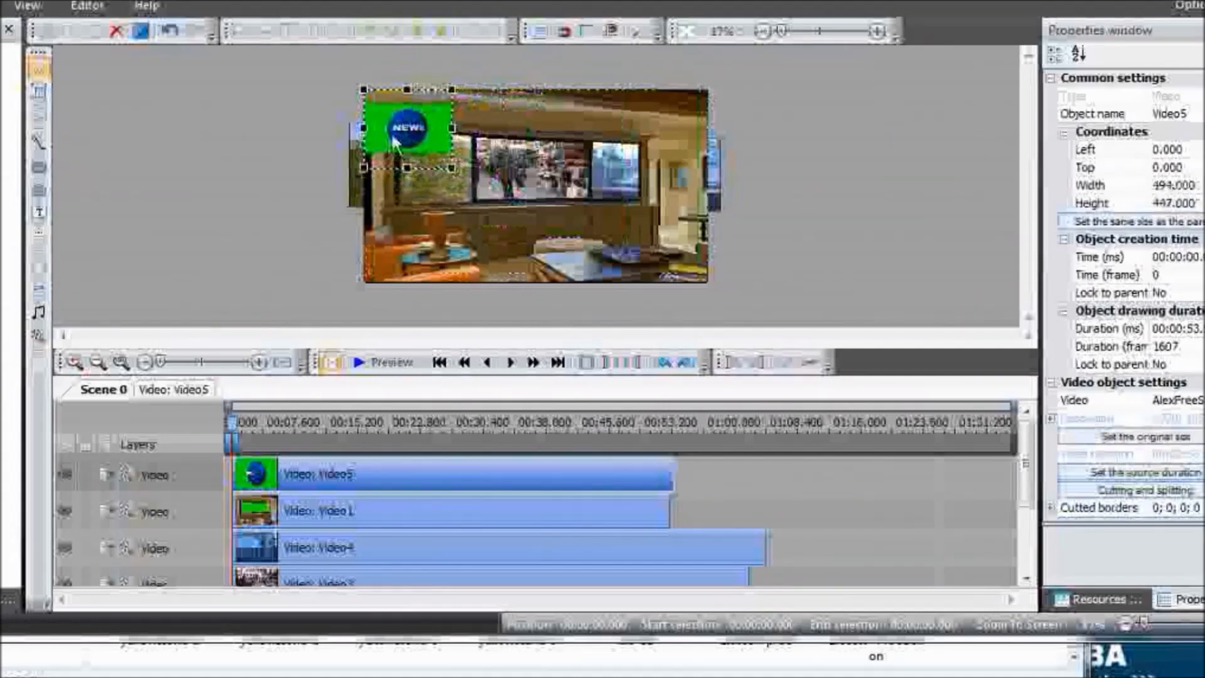
left_click_drag(390, 132, 530, 161)
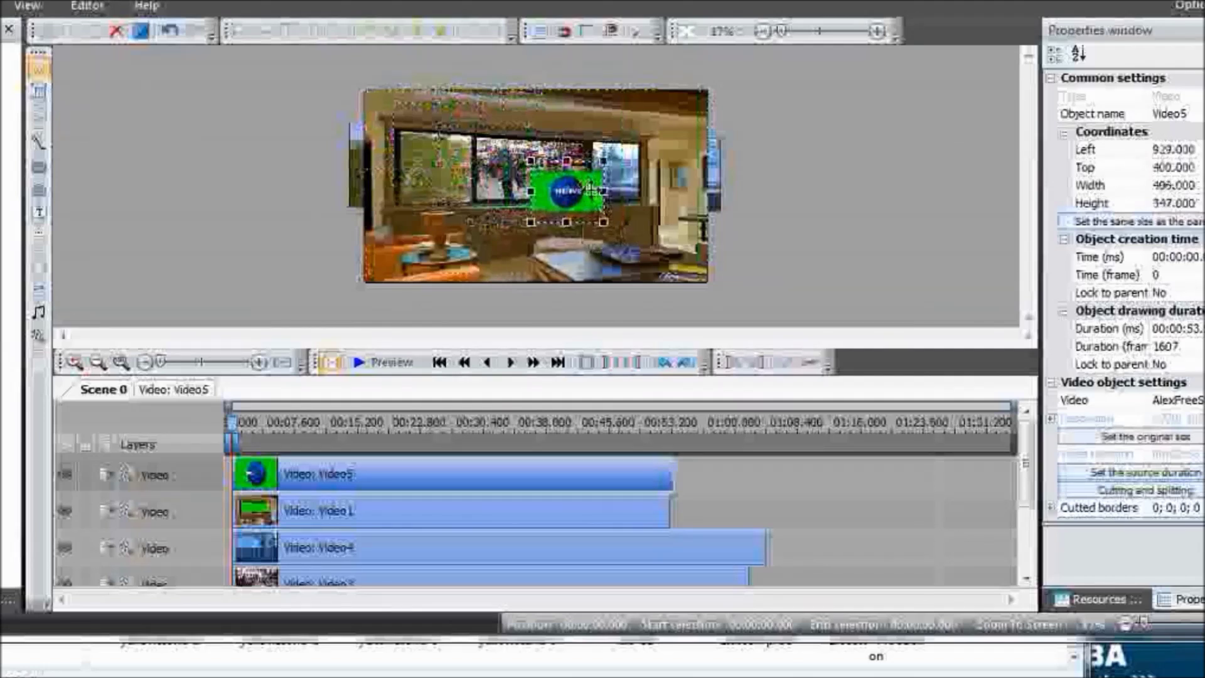
left_click_drag(603, 223, 581, 199)
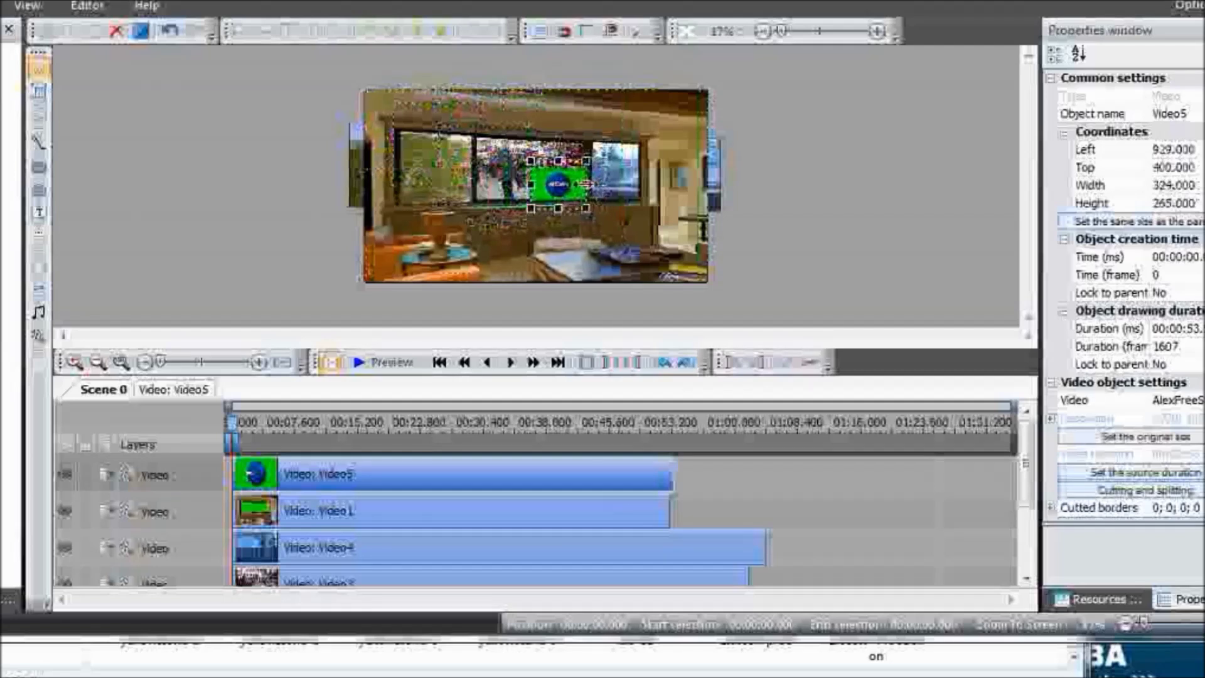
left_click_drag(590, 183, 527, 155)
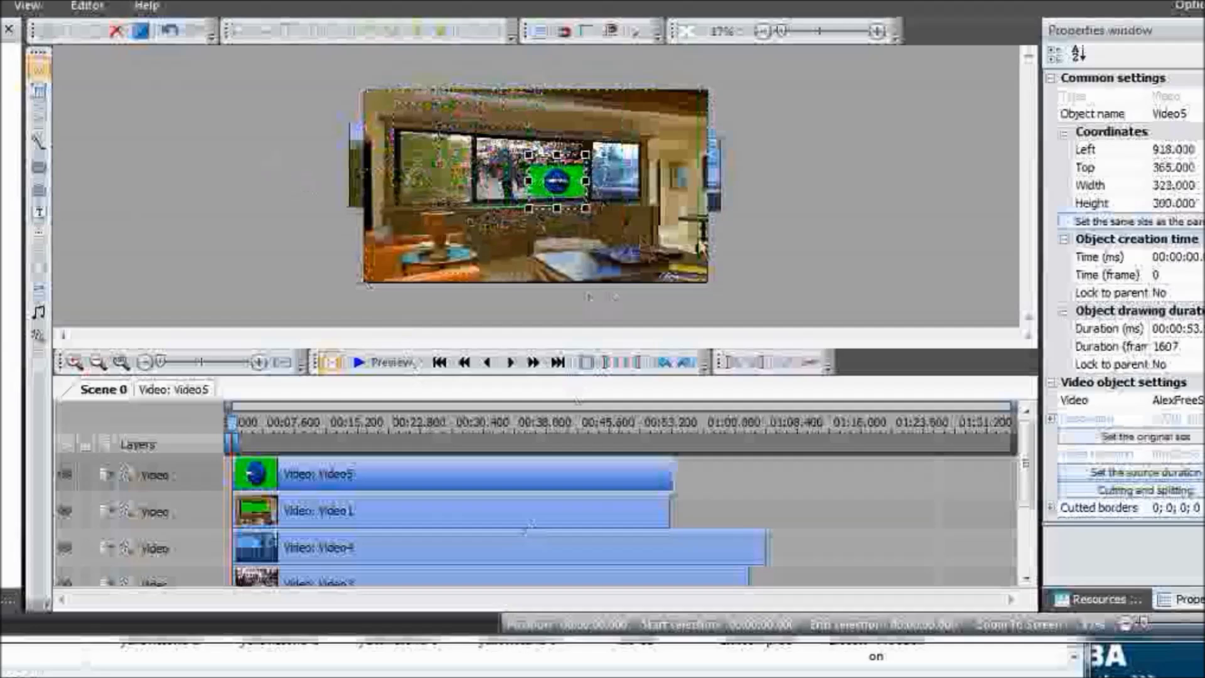
left_click(192, 393)
Step: Apply a Transparent > Background remover effect to the NEWS clip (Video5)
left_click(88, 9)
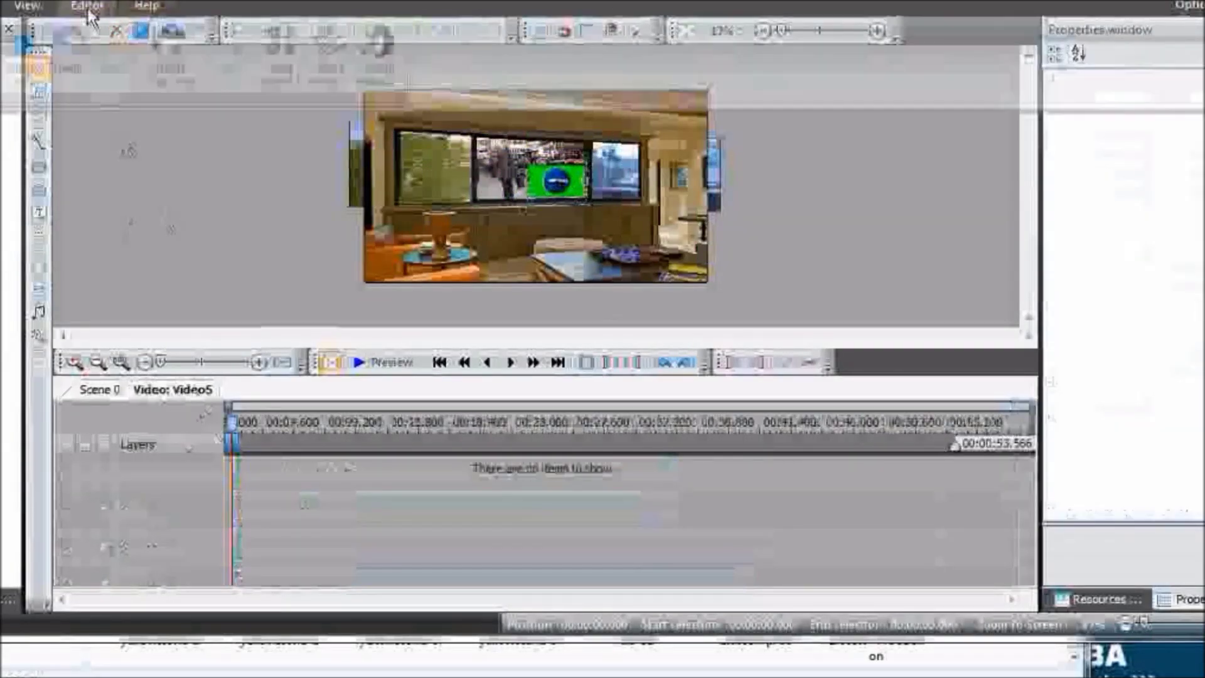
left_click(328, 51)
mouse_move(407, 209)
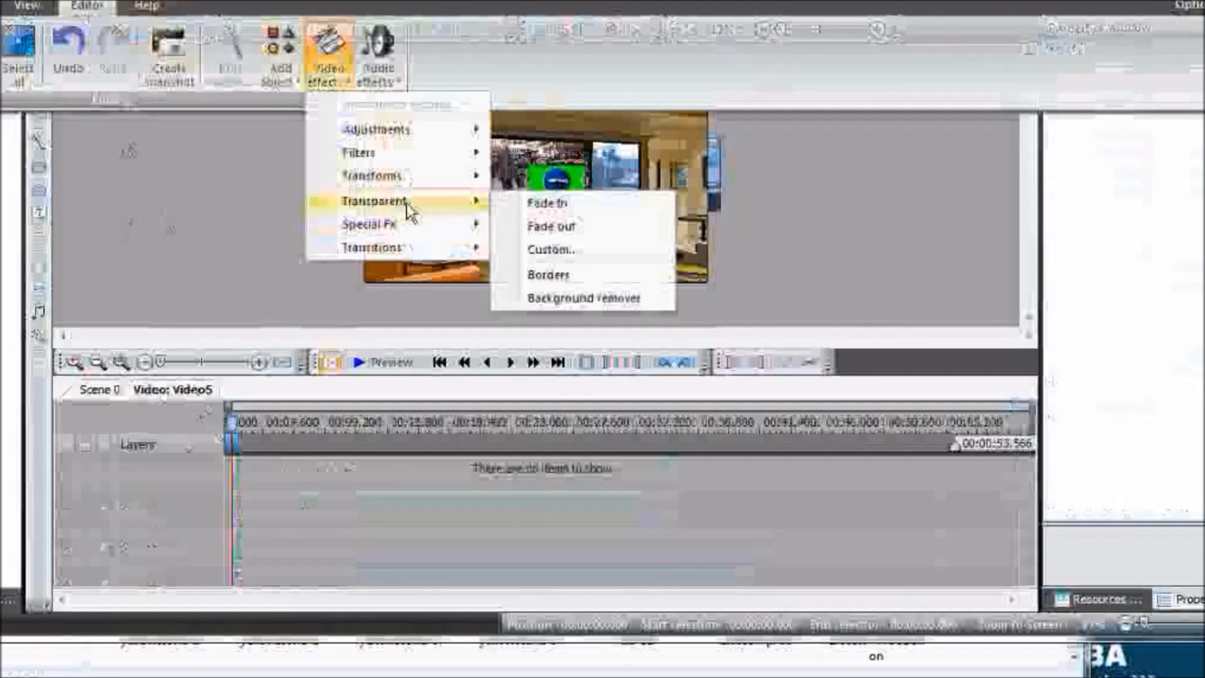
left_click(569, 300)
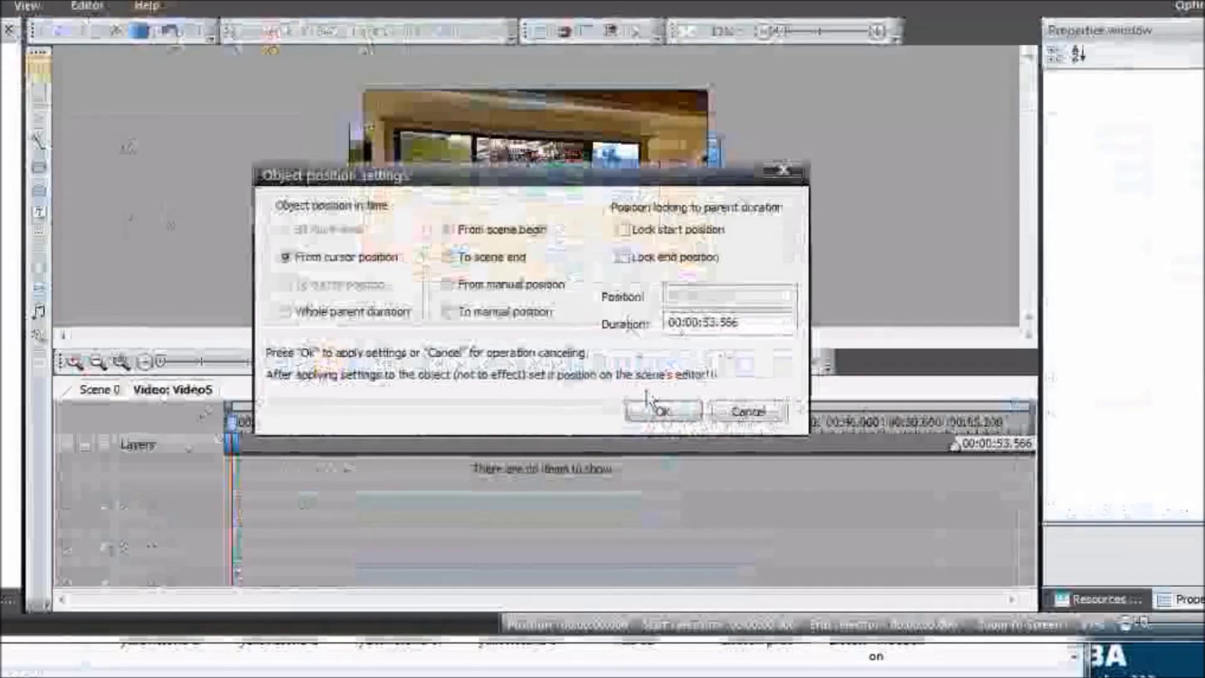
left_click(660, 411)
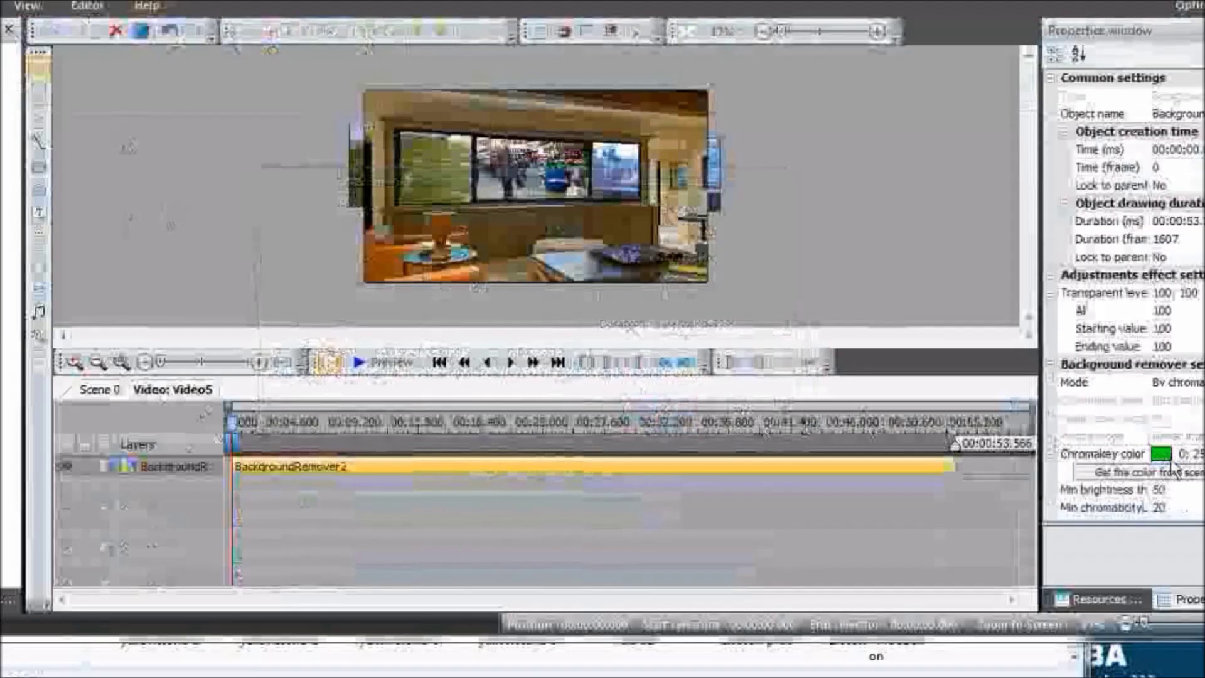
Step: Set Min chromaticityV to 0 and keep green as the chroma key colour
left_click(1173, 457)
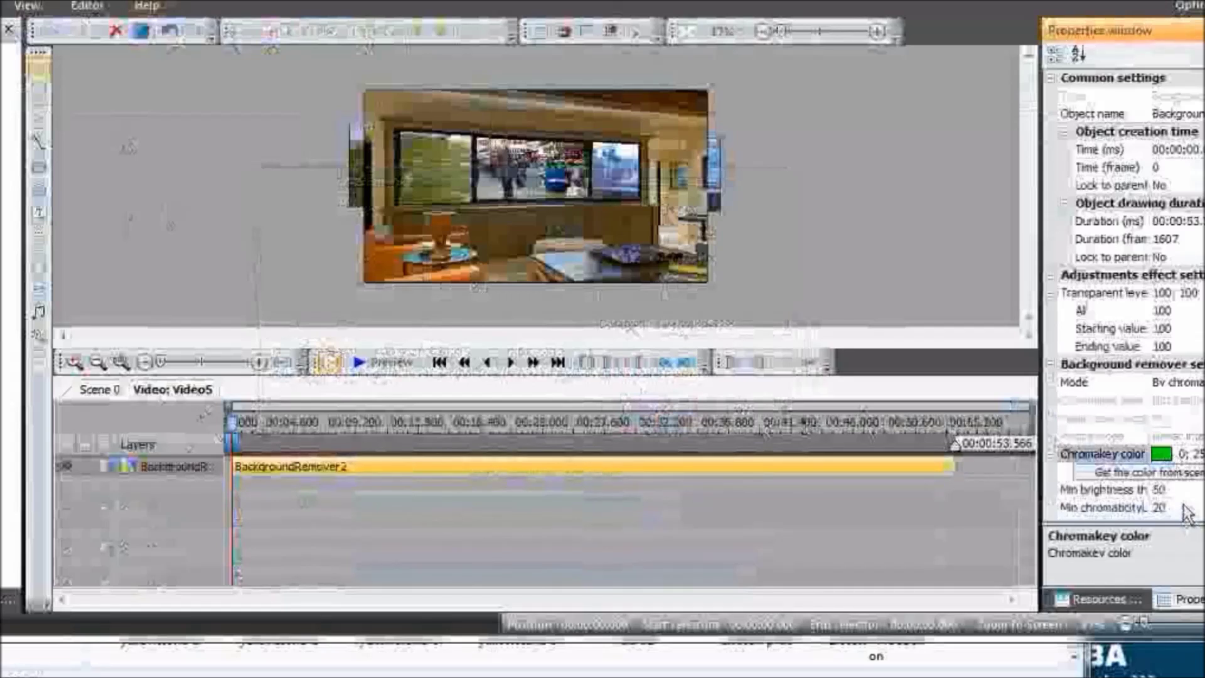
scroll(1192, 507, "down", 2)
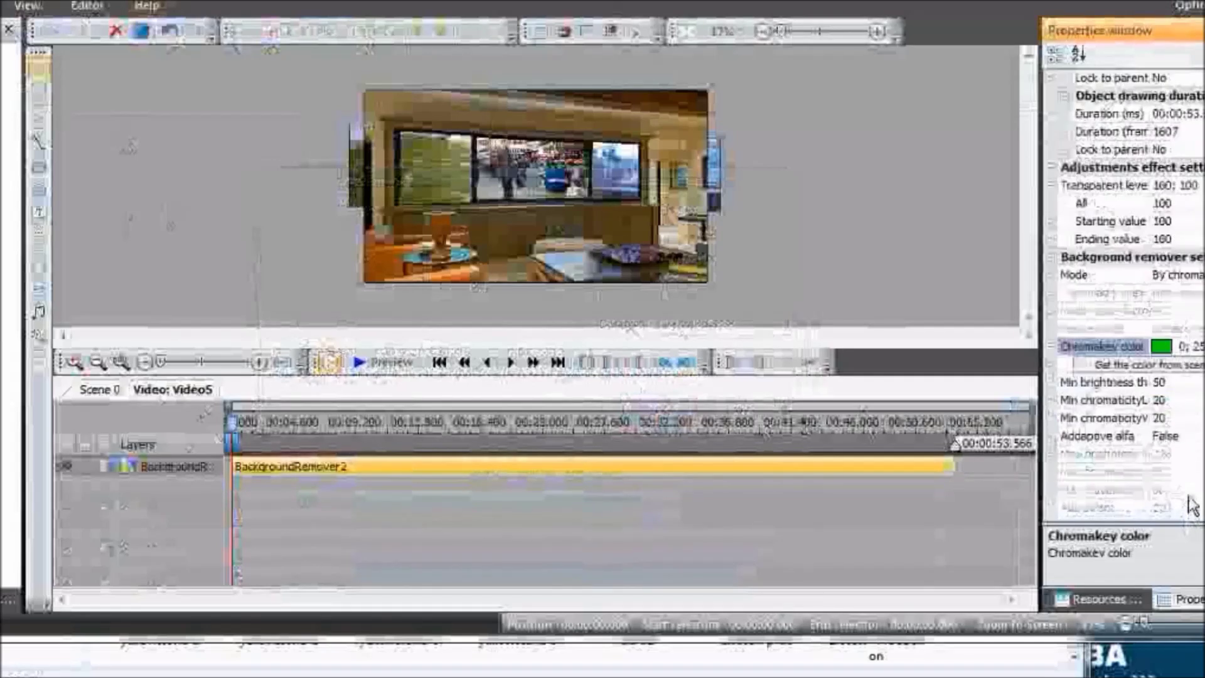
left_click(1183, 419)
type("0")
key("Return")
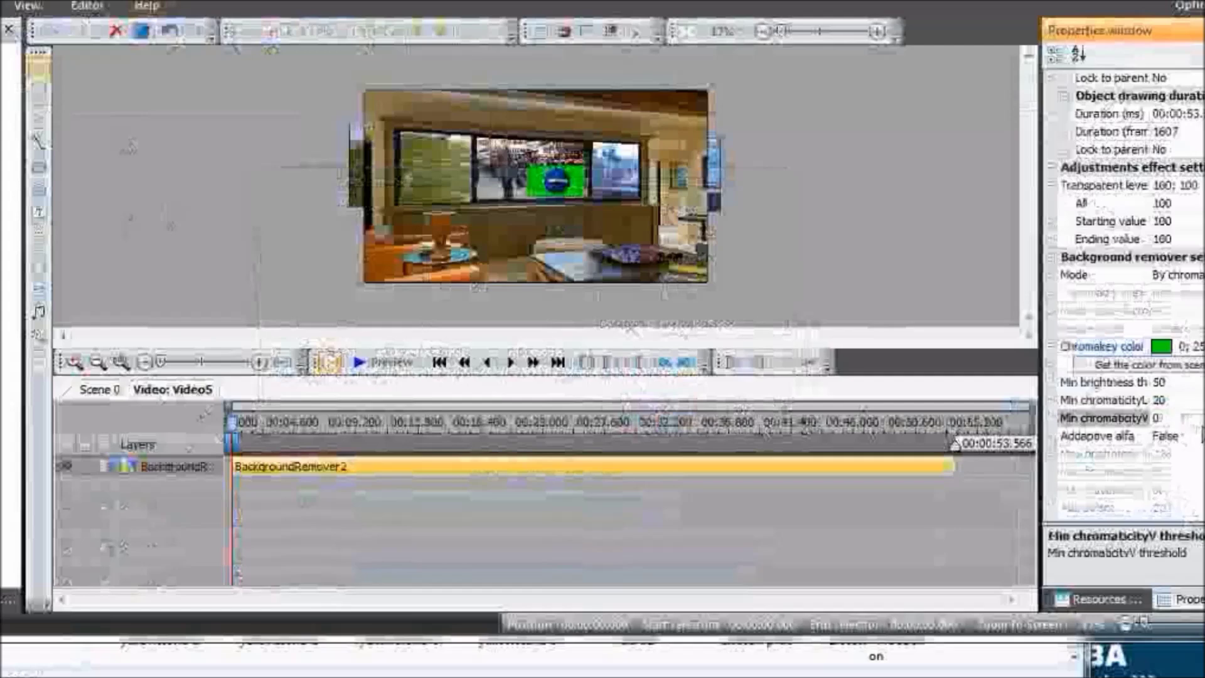
left_click(1104, 346)
double_click(1105, 346)
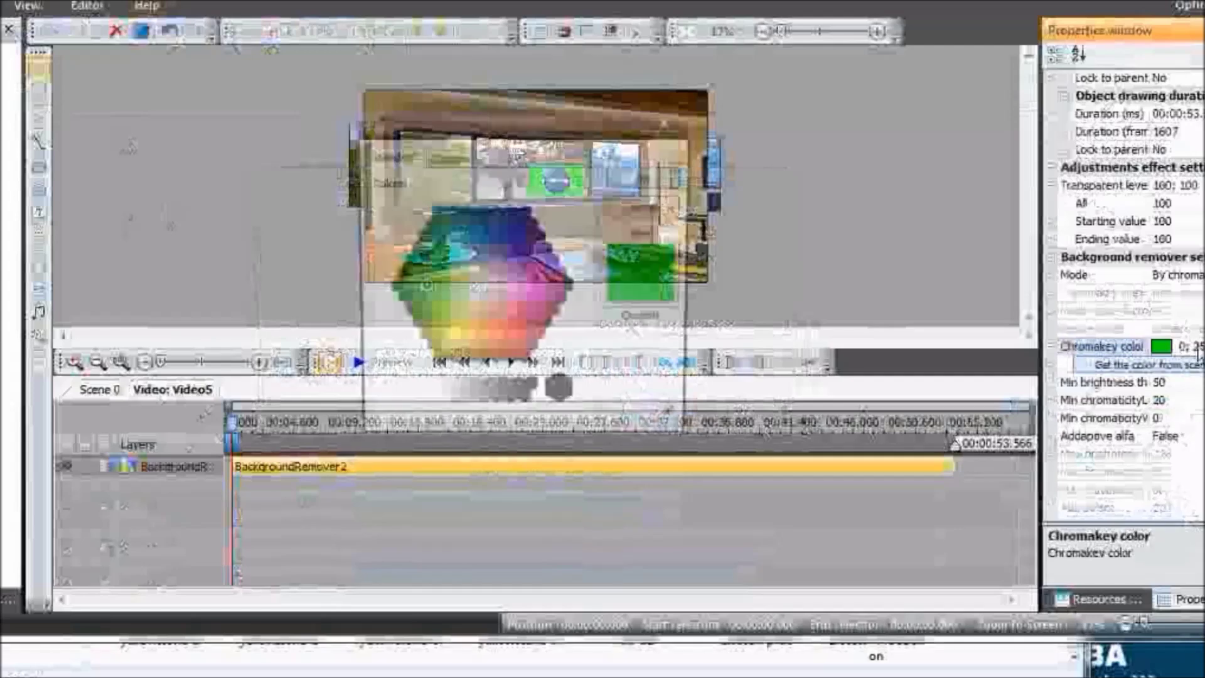
left_click_drag(541, 133, 339, 82)
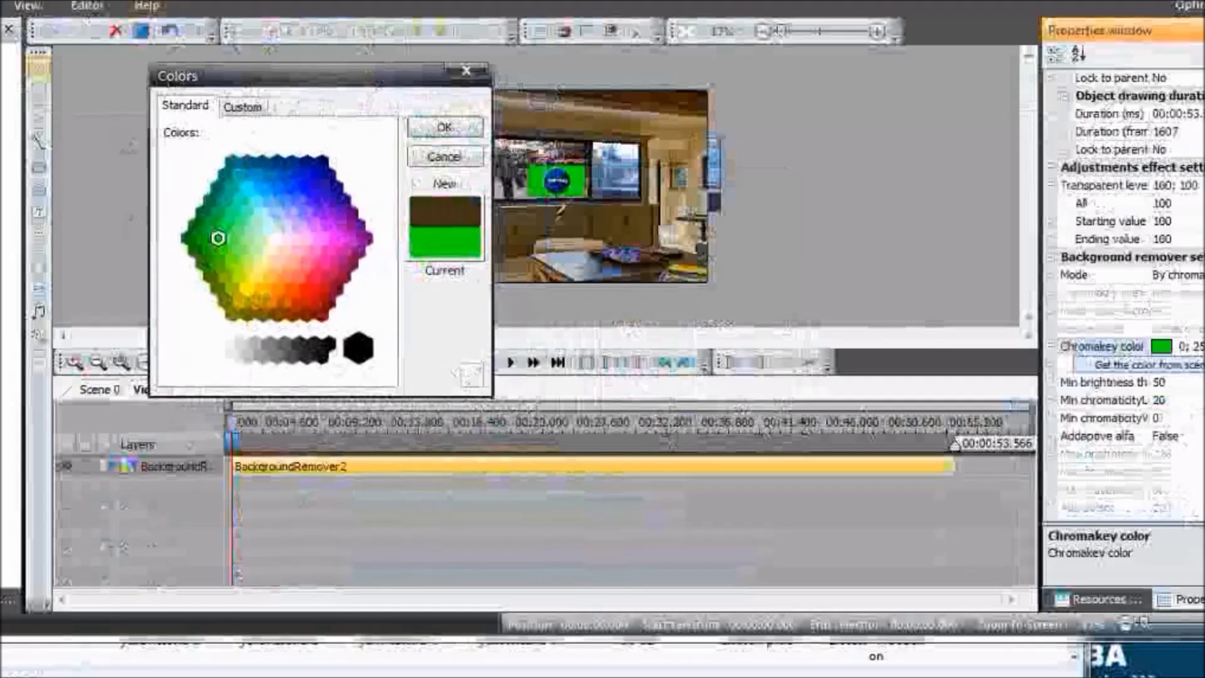
left_click(445, 128)
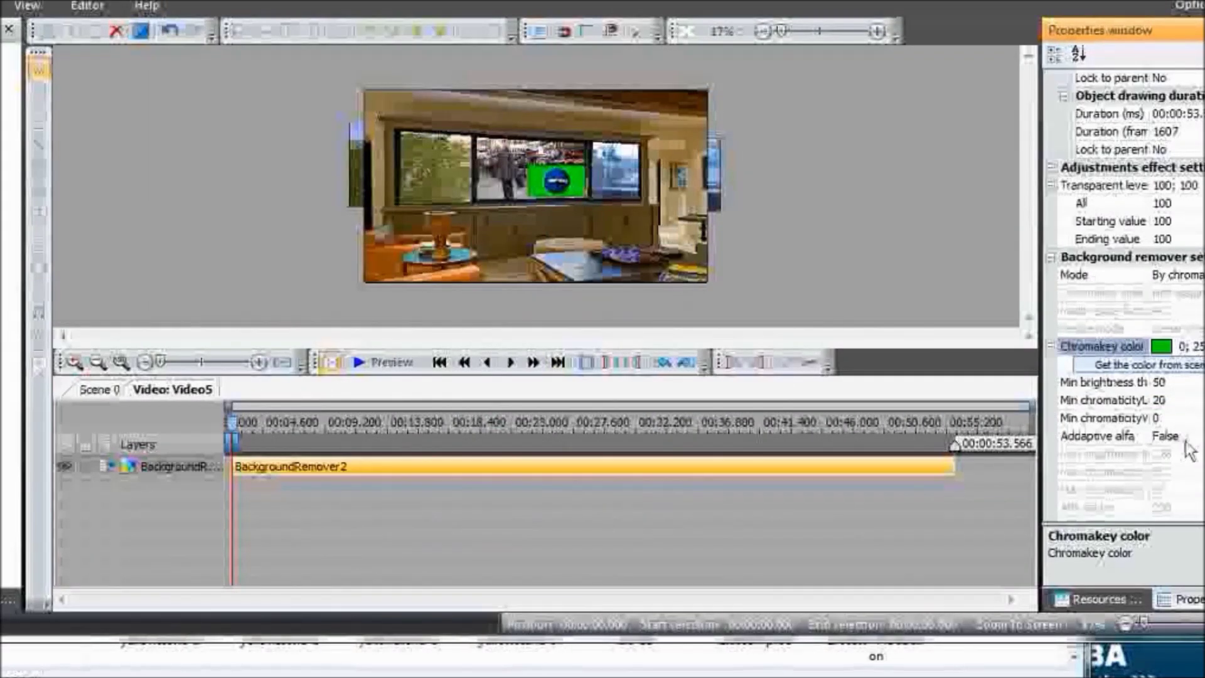
Step: Set BackgroundRemover2 to min brightness 89, chromaticityU 99, chromaticityV 29, then preview the keyed scene
left_click(1178, 384)
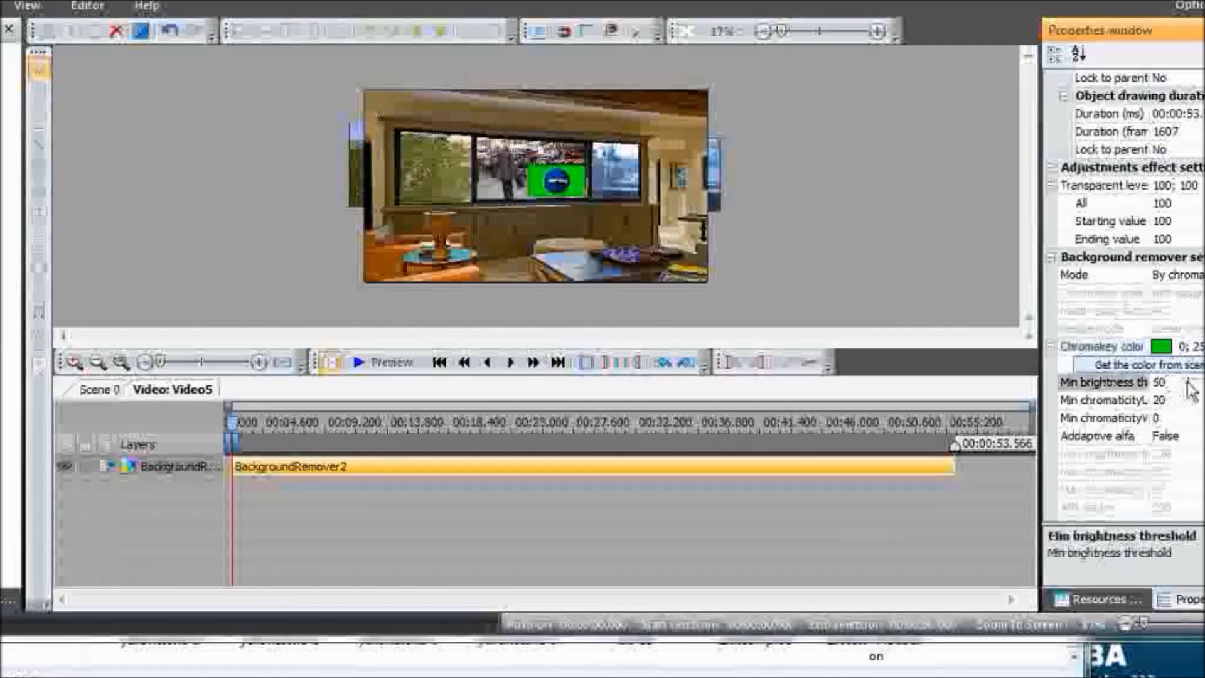
left_click(1182, 401)
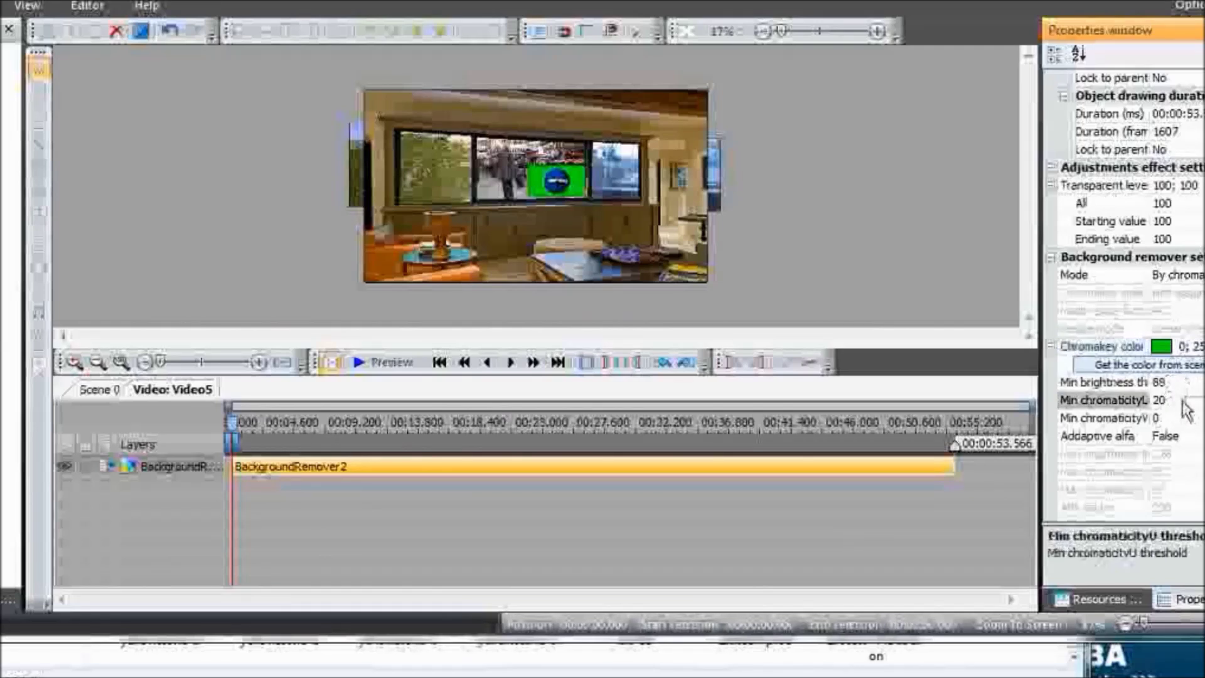
left_click(1182, 419)
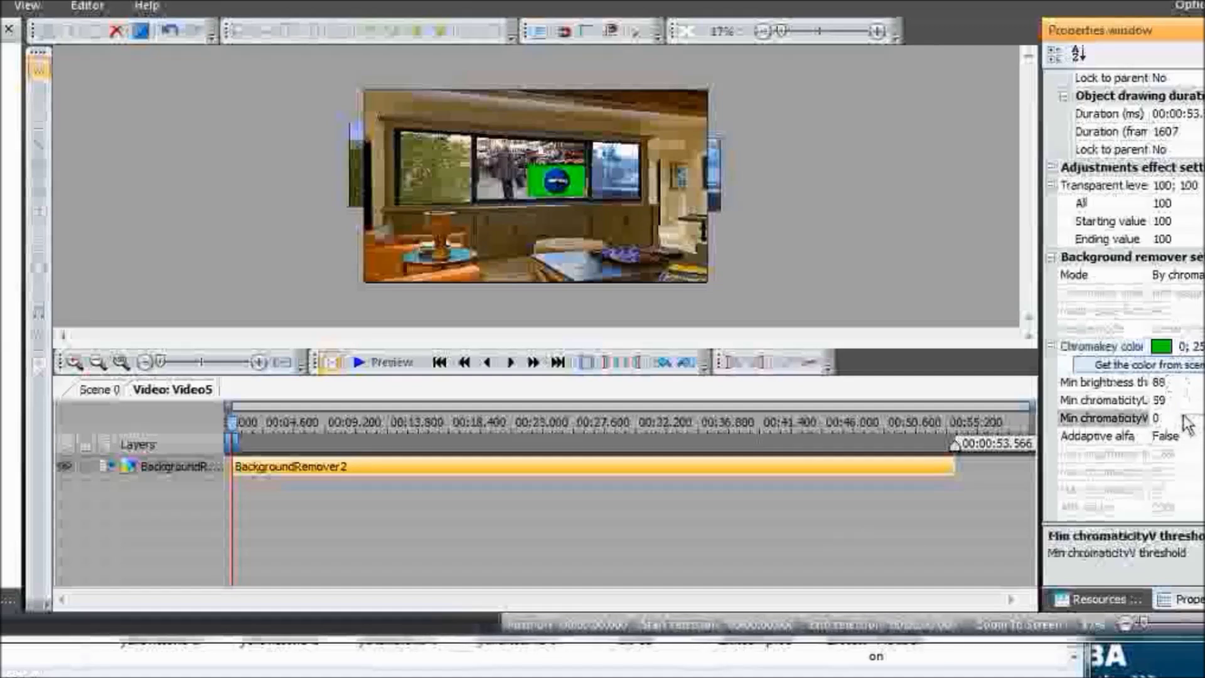
left_click_drag(1187, 425, 1190, 428)
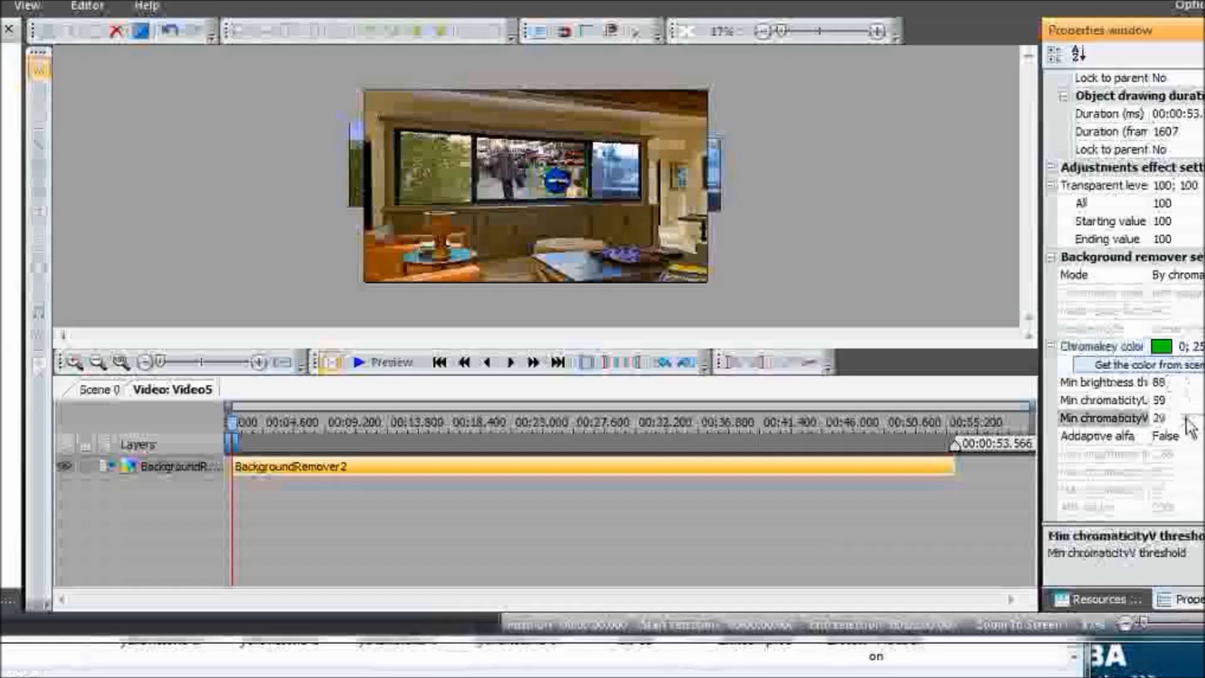
left_click(387, 363)
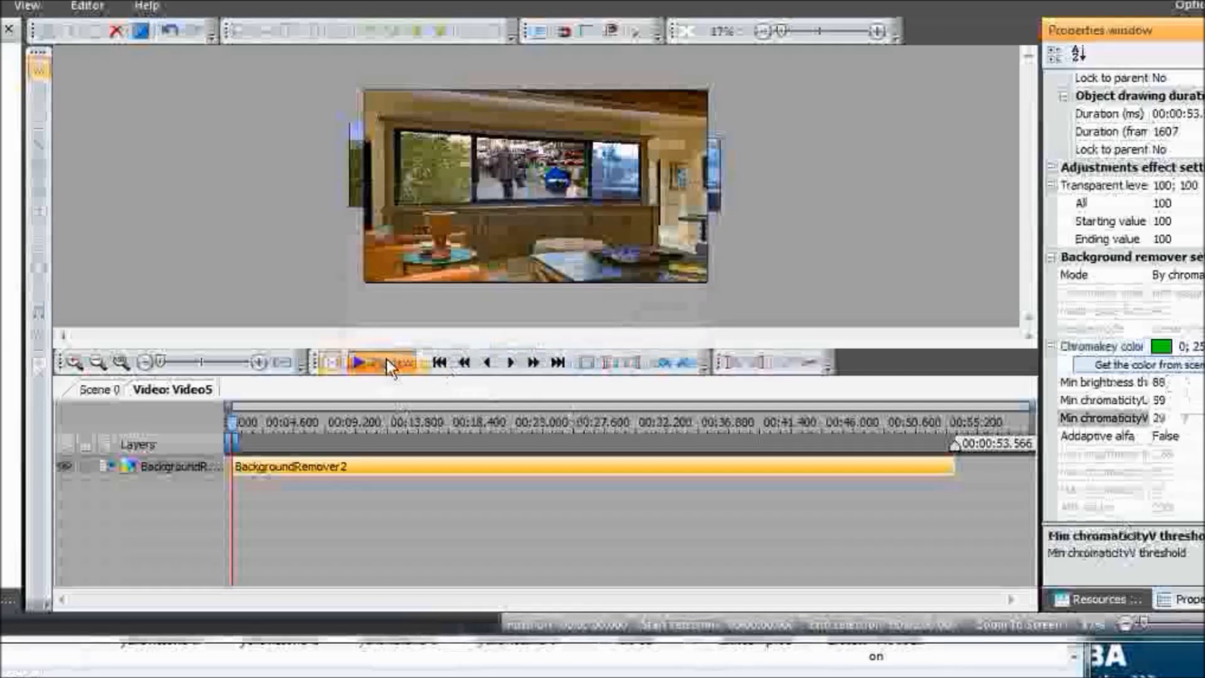